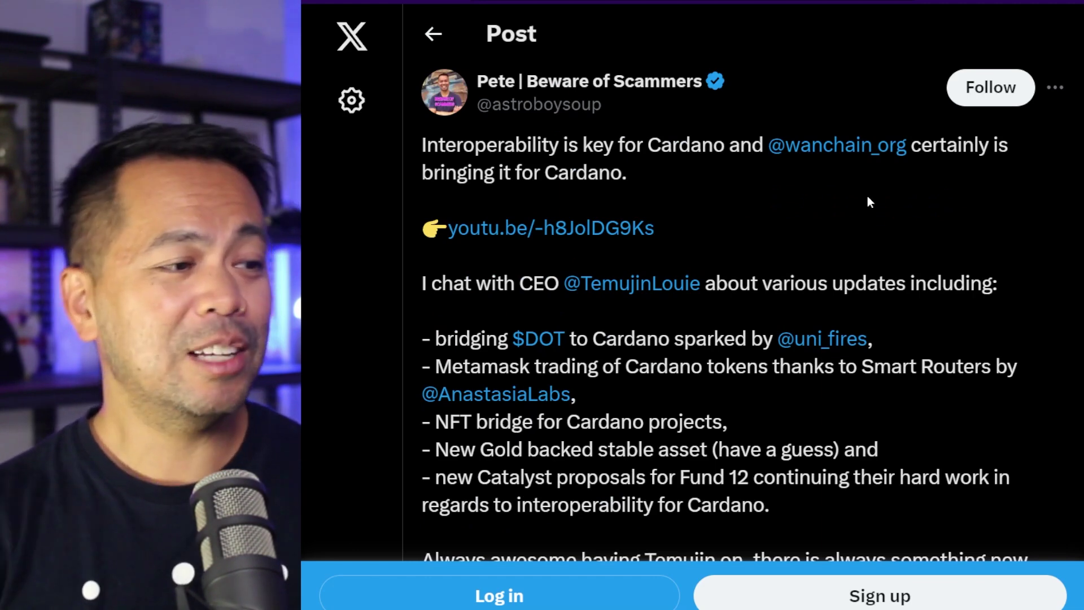
# - Scroll through the X post about Wanchain bridging DOT to Cardano
pyautogui.scroll(-8, 867, 198)
pyautogui.scroll(-2, 863, 216)
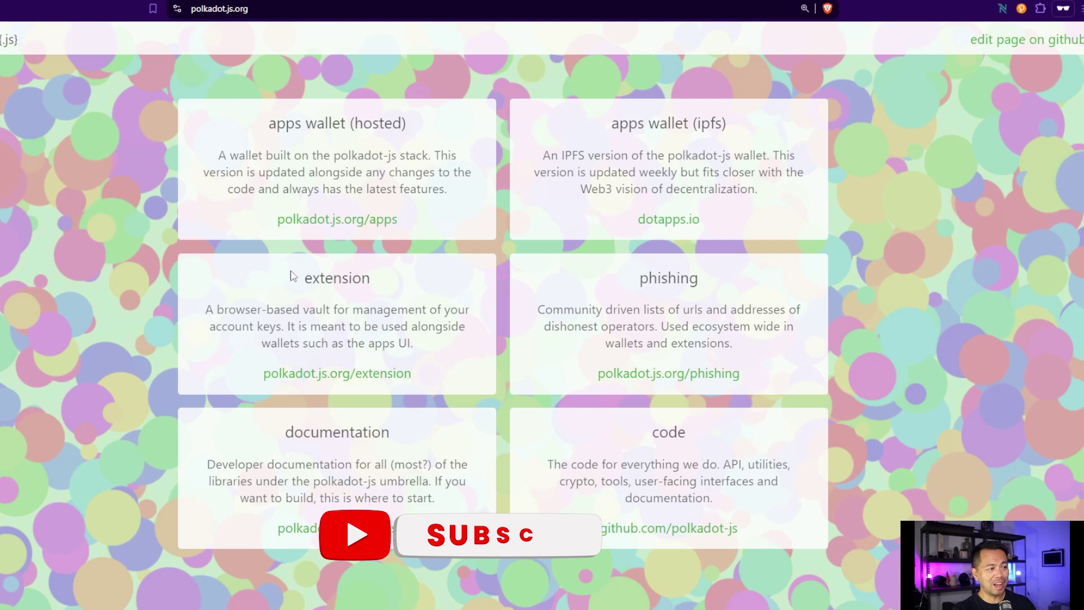
# - Review the polkadot.js extension description and the apps accounts page showing 2.8689 DOT
pyautogui.moveTo(305, 278); pyautogui.dragTo(389, 309)
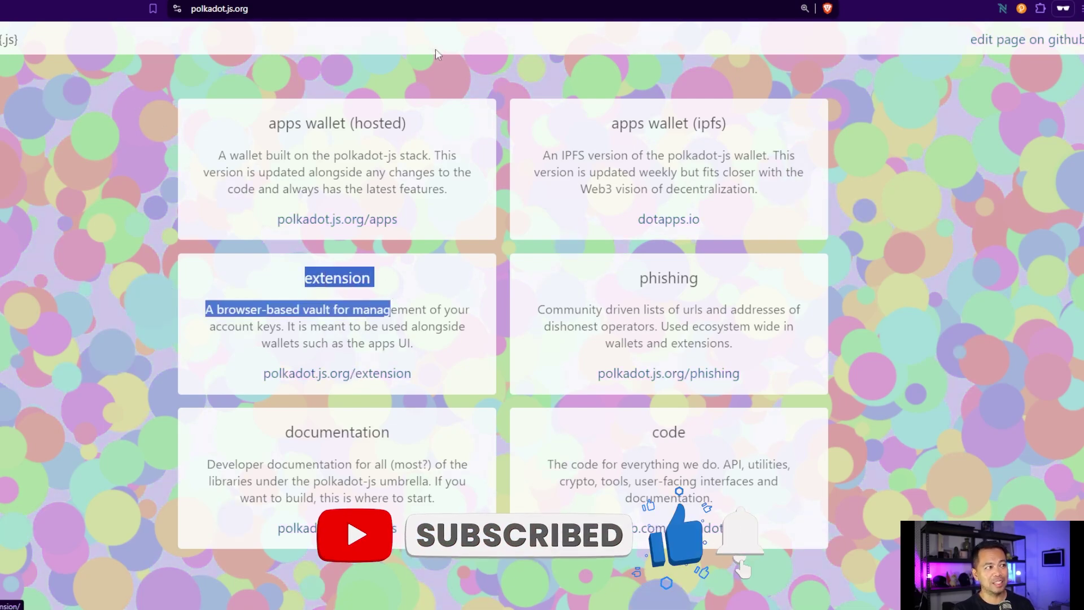
pyautogui.click(354, 374)
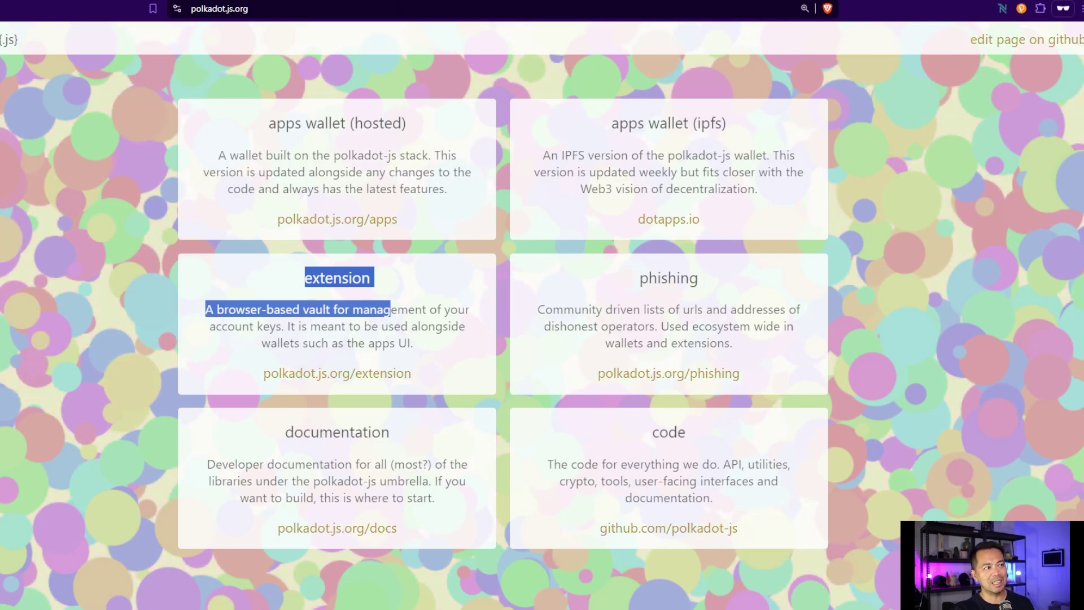
pyautogui.click(337, 219)
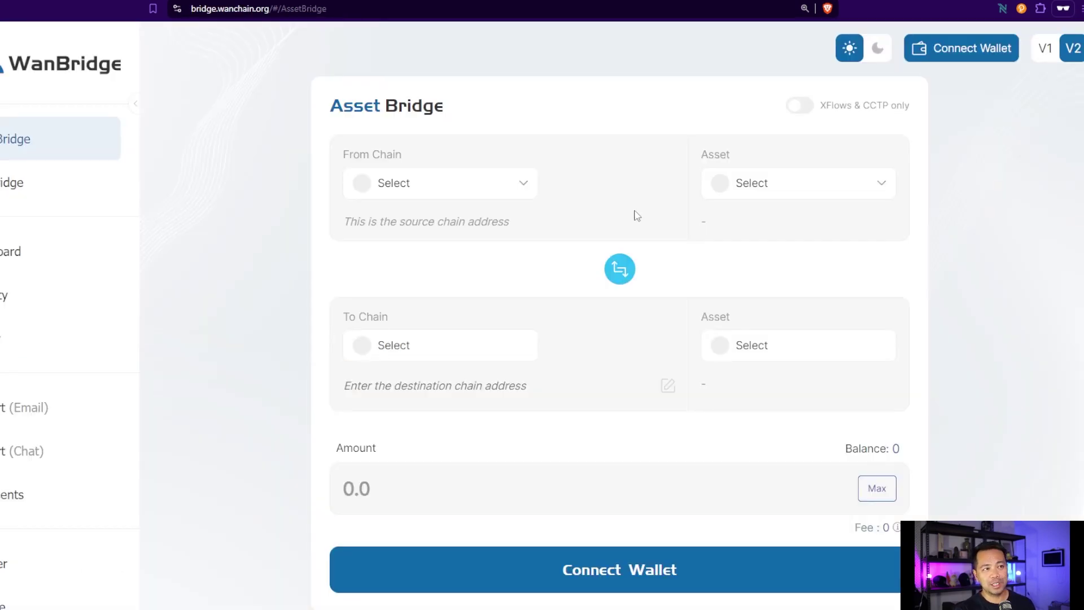
# - Connect the Polkadot{.js} wallet to WanBridge
pyautogui.click(946, 57)
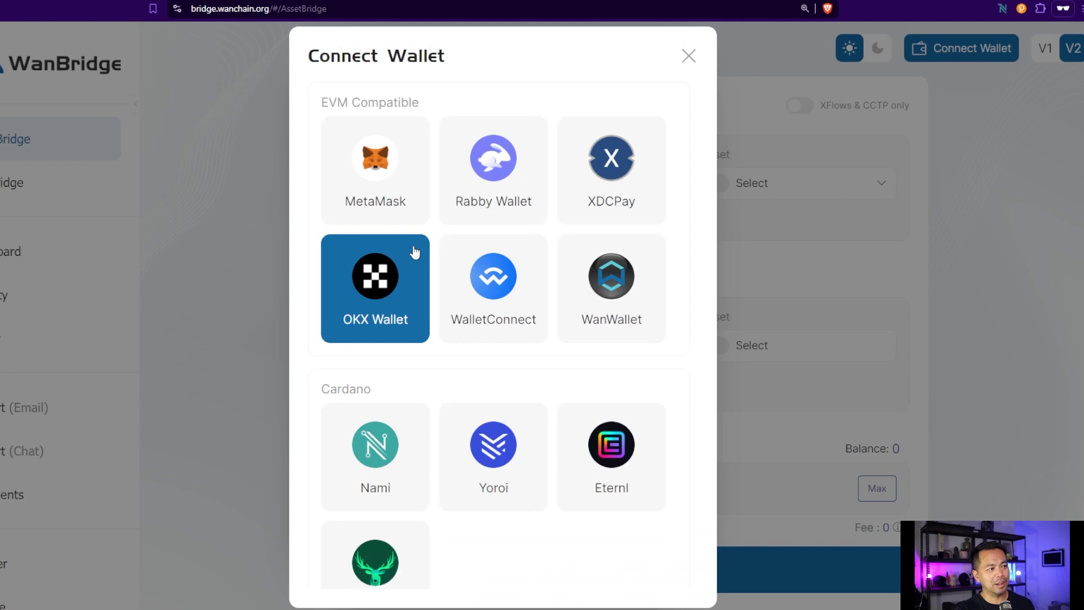
pyautogui.scroll(-8, 409, 262)
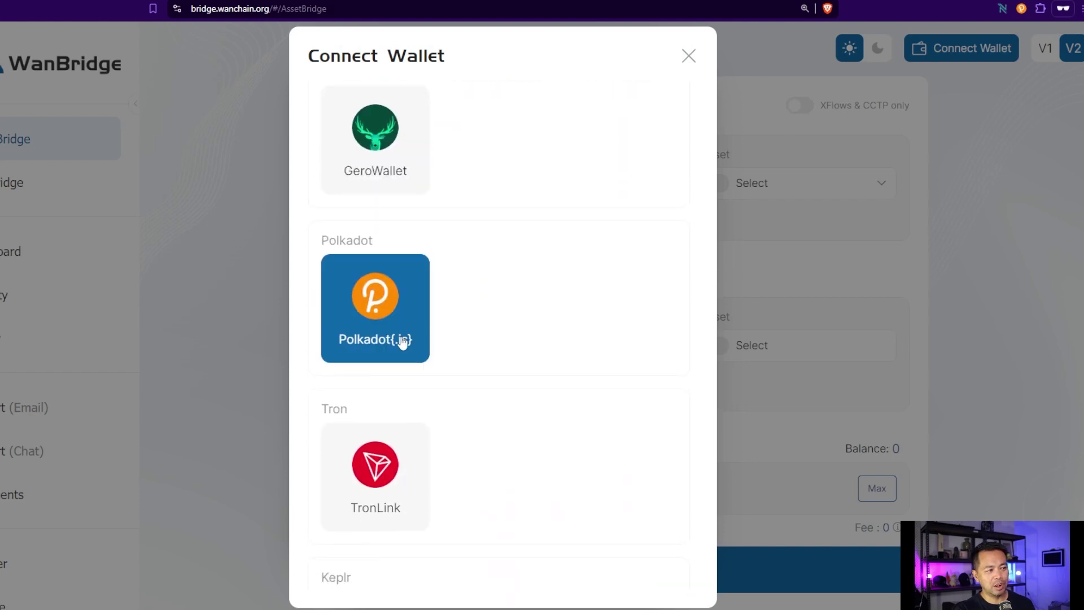
pyautogui.click(402, 341)
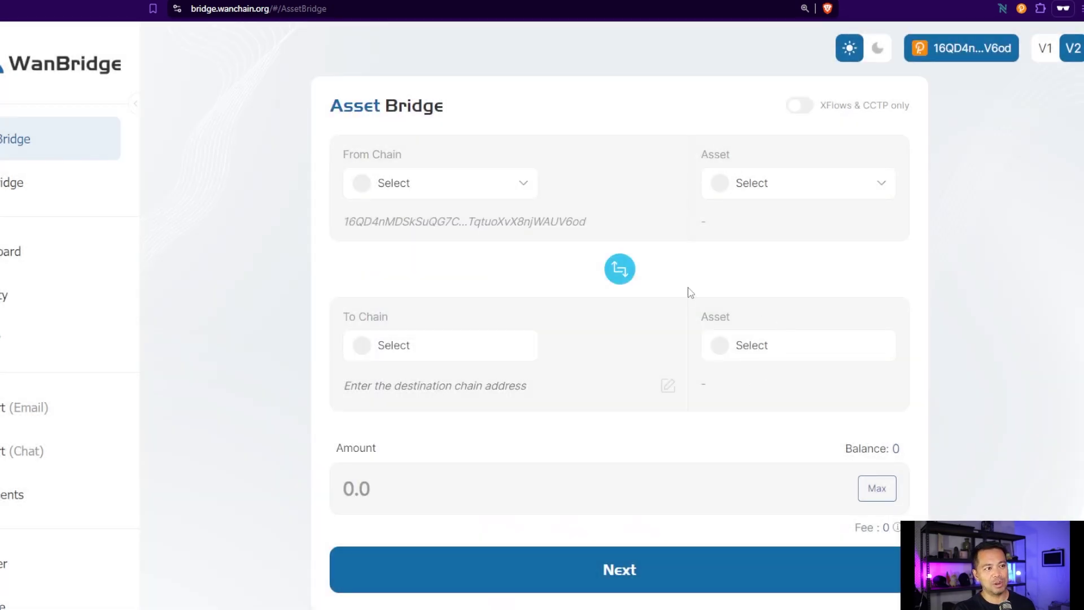
# - Check the extension's Polkadot Relay Chain address format and the connected source address
pyautogui.click(1020, 8)
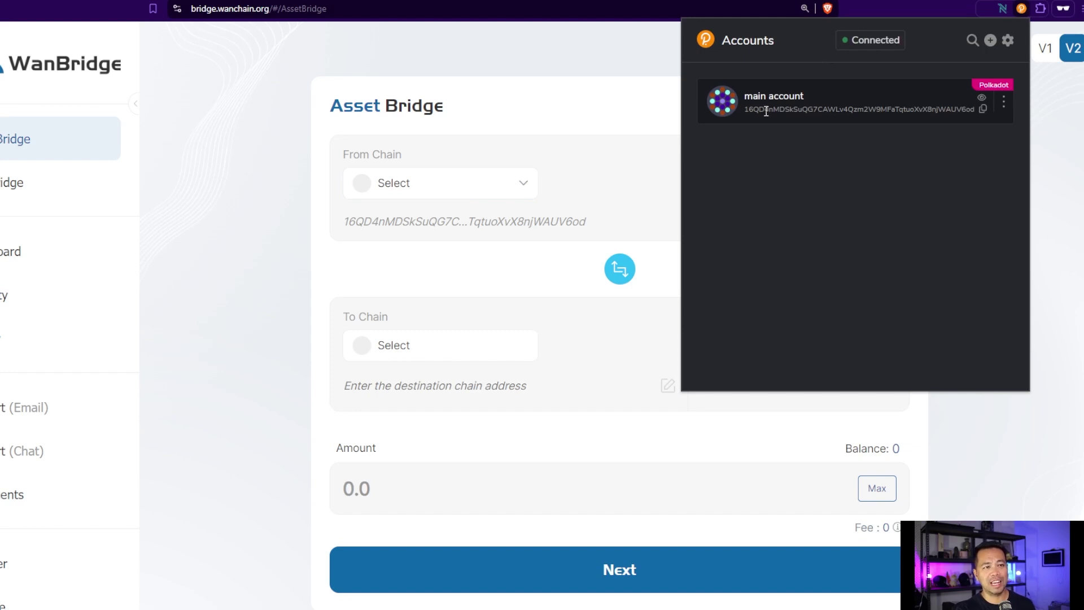
pyautogui.click(1008, 40)
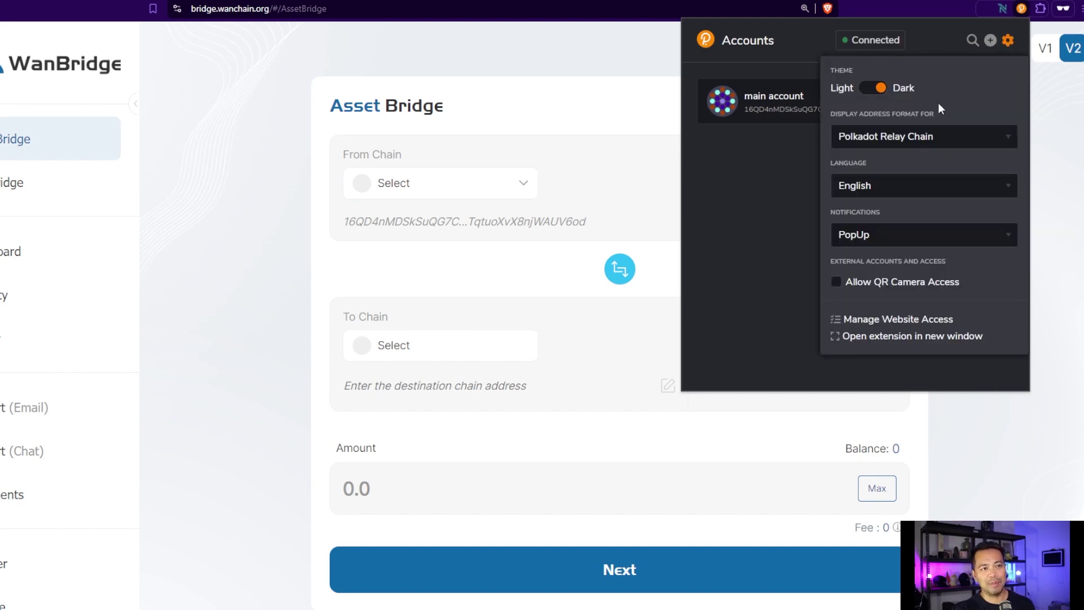
pyautogui.click(864, 144)
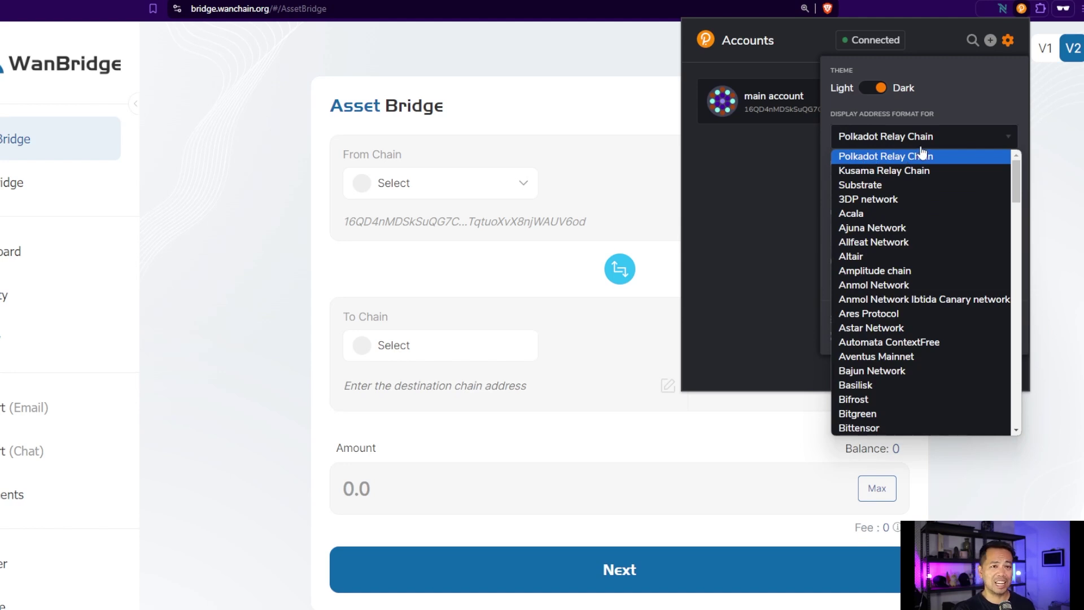
pyautogui.click(786, 144)
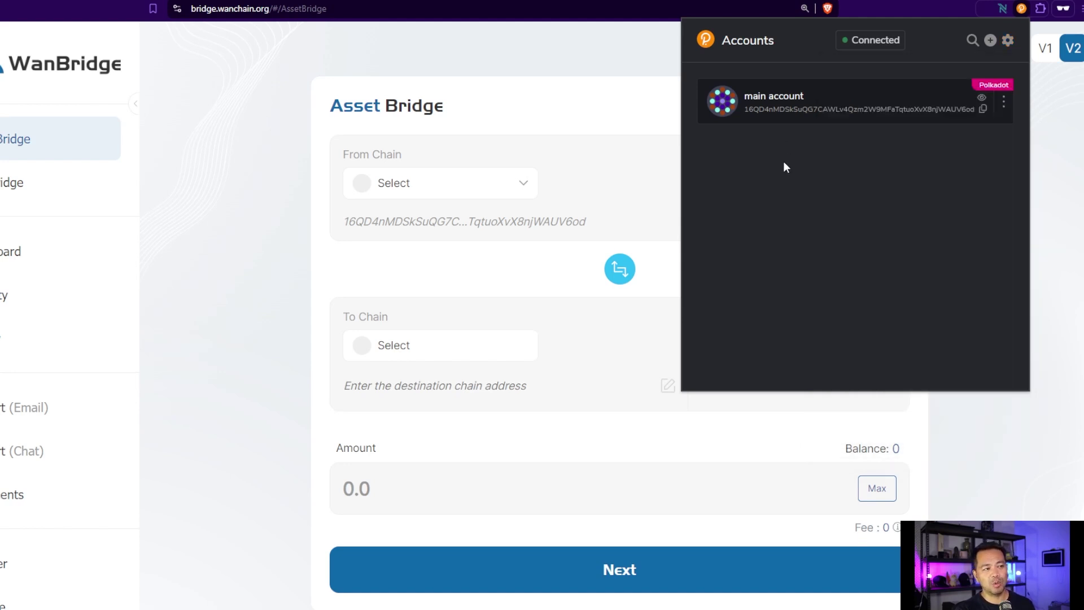
pyautogui.click(494, 159)
pyautogui.click(948, 54)
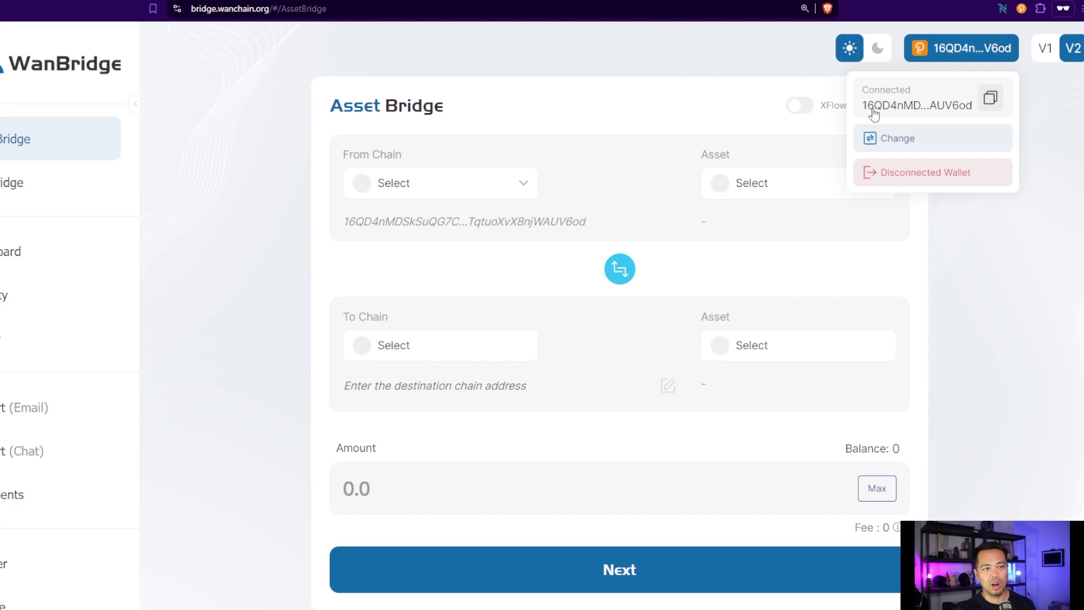
pyautogui.moveTo(344, 221); pyautogui.dragTo(367, 221)
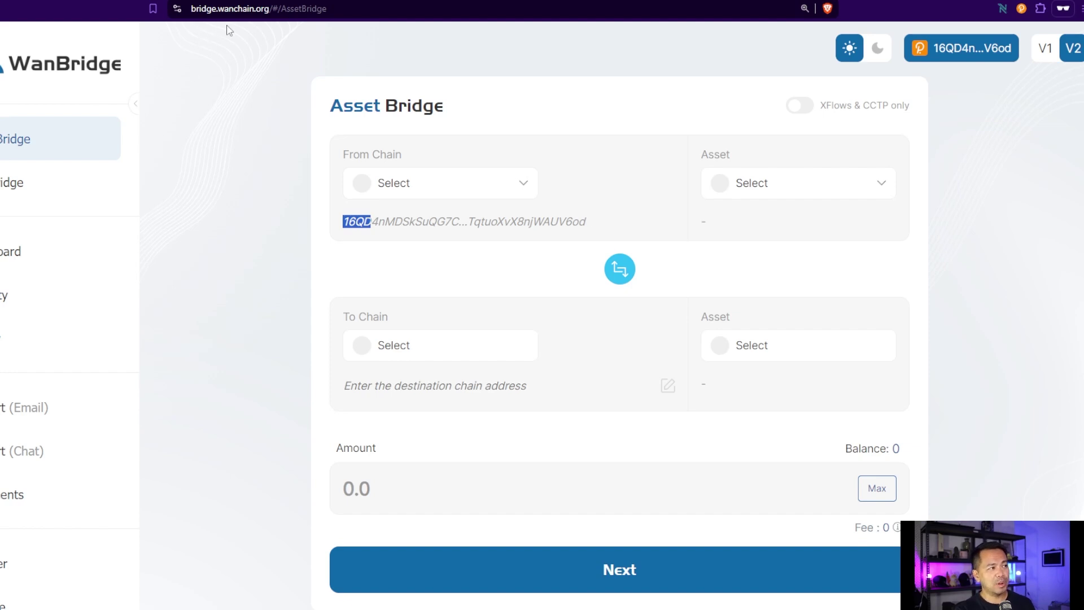
# - Route the bridge from Polkadot to Cardano with DOT as the asset
pyautogui.click(460, 192)
pyautogui.scroll(-8, 464, 353)
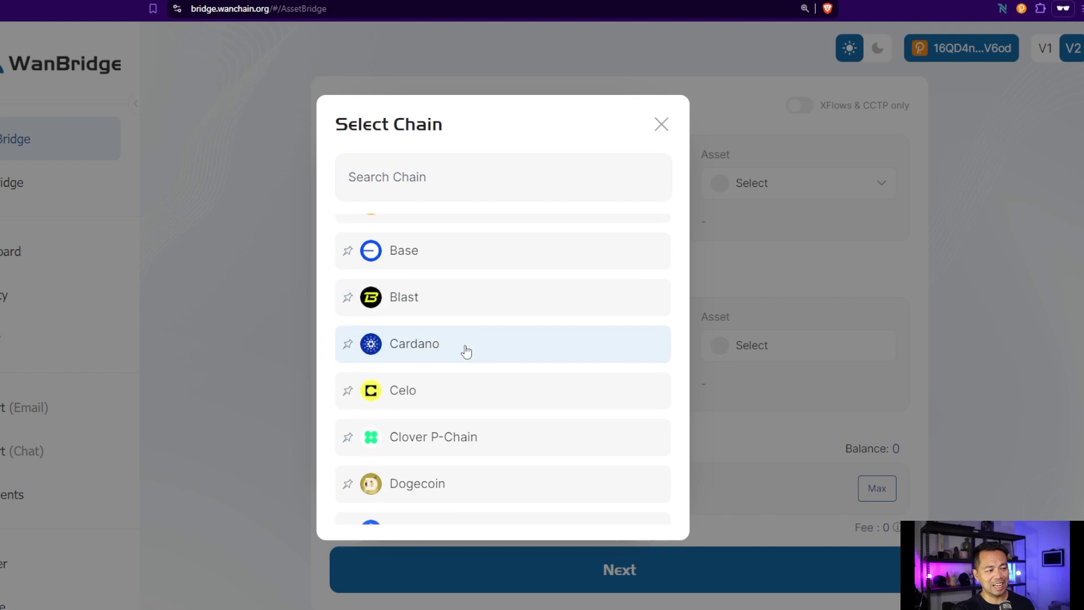
pyautogui.scroll(-8, 455, 356)
pyautogui.click(455, 388)
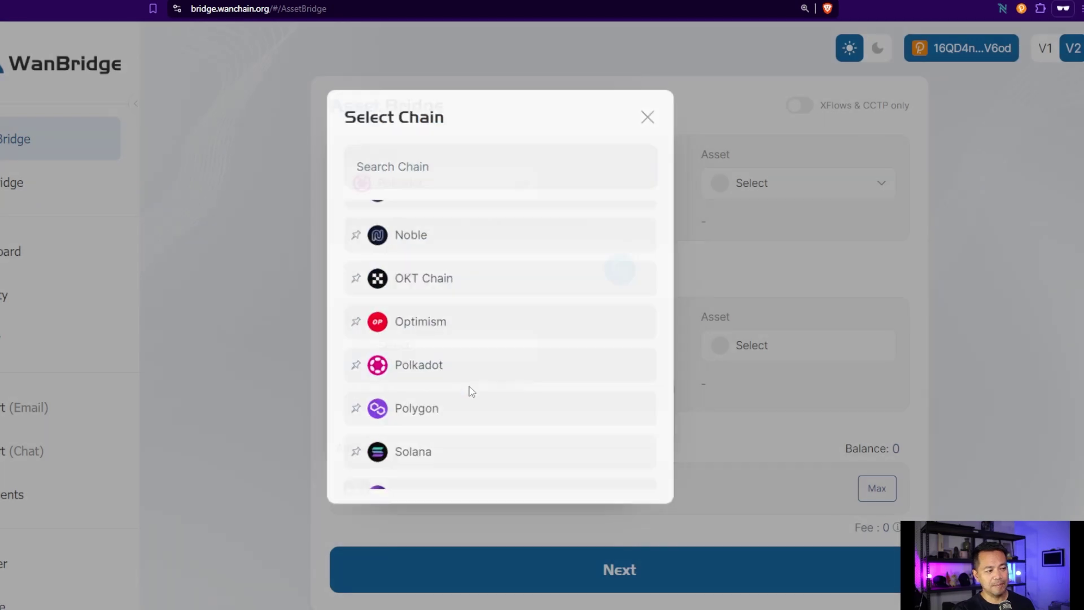
pyautogui.click(792, 192)
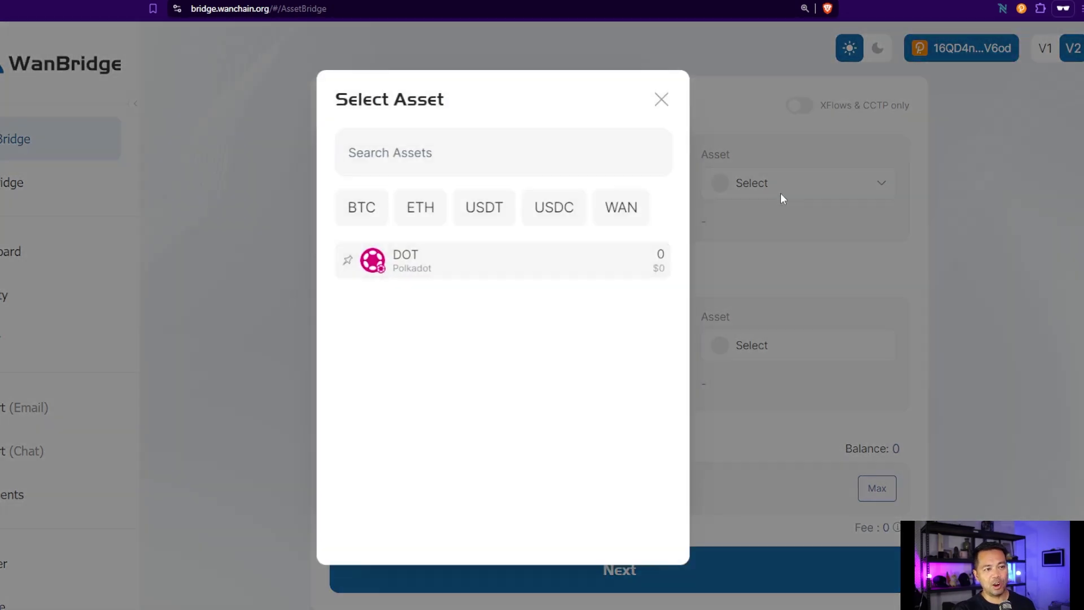
pyautogui.click(404, 265)
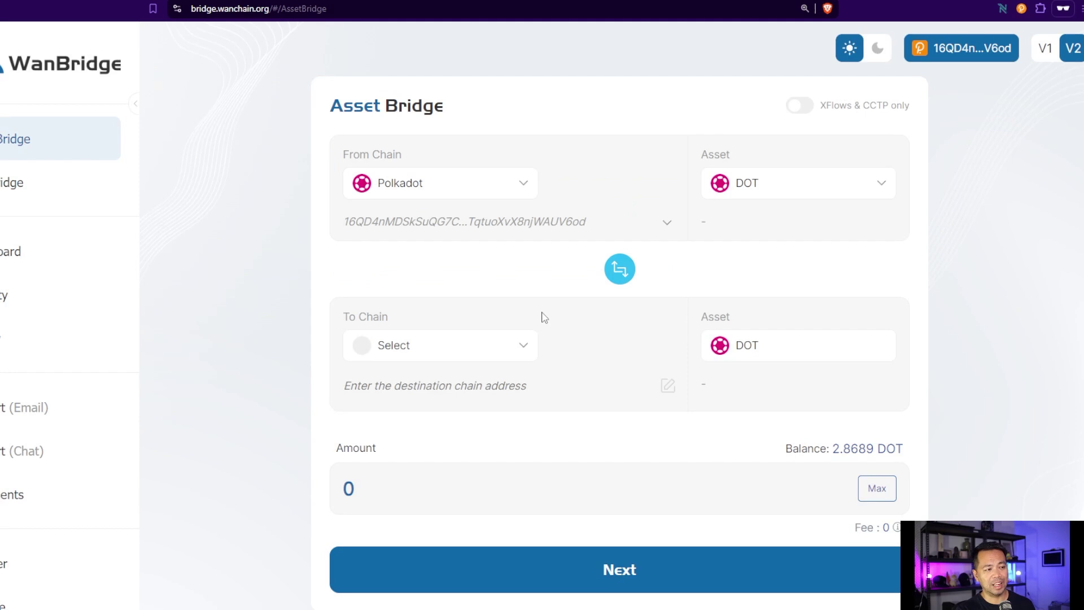
pyautogui.click(467, 355)
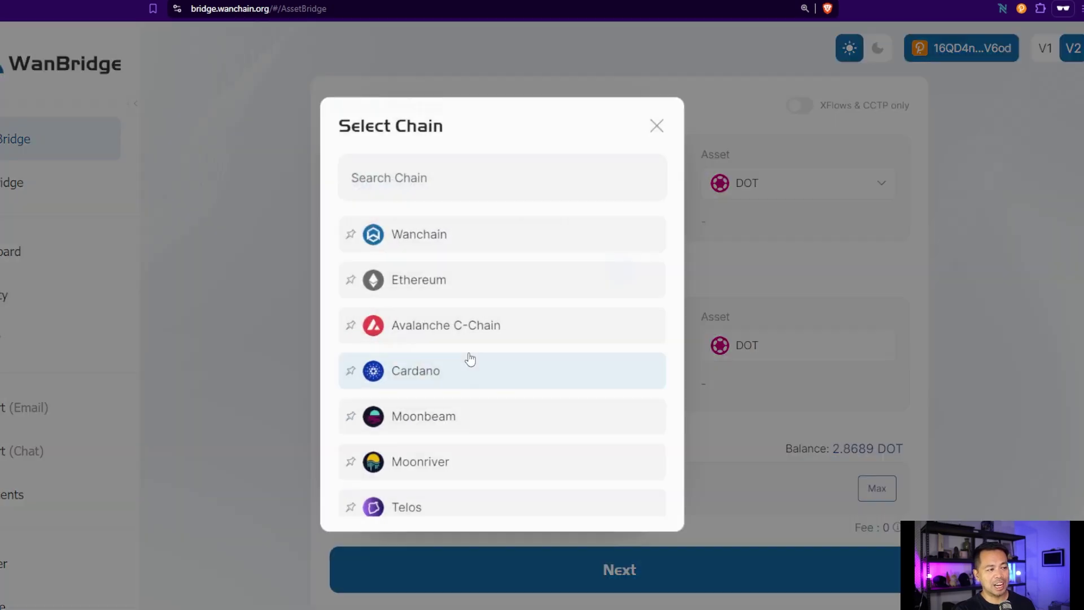
pyautogui.click(429, 375)
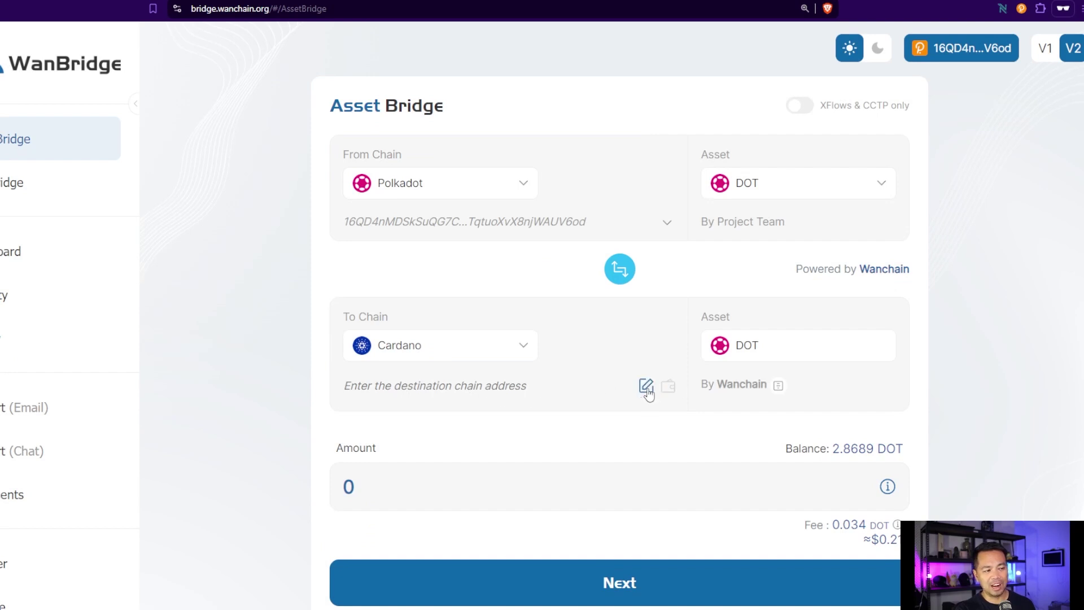
# - Enter the Nami wallet's Cardano receive address as the confirmed destination
pyautogui.click(646, 387)
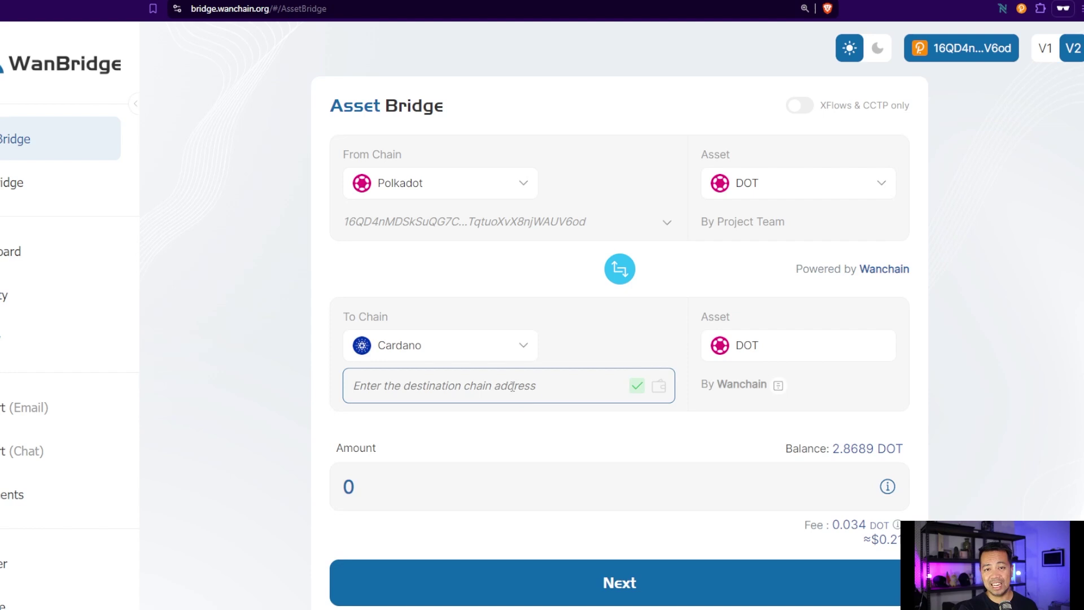
pyautogui.click(1001, 9)
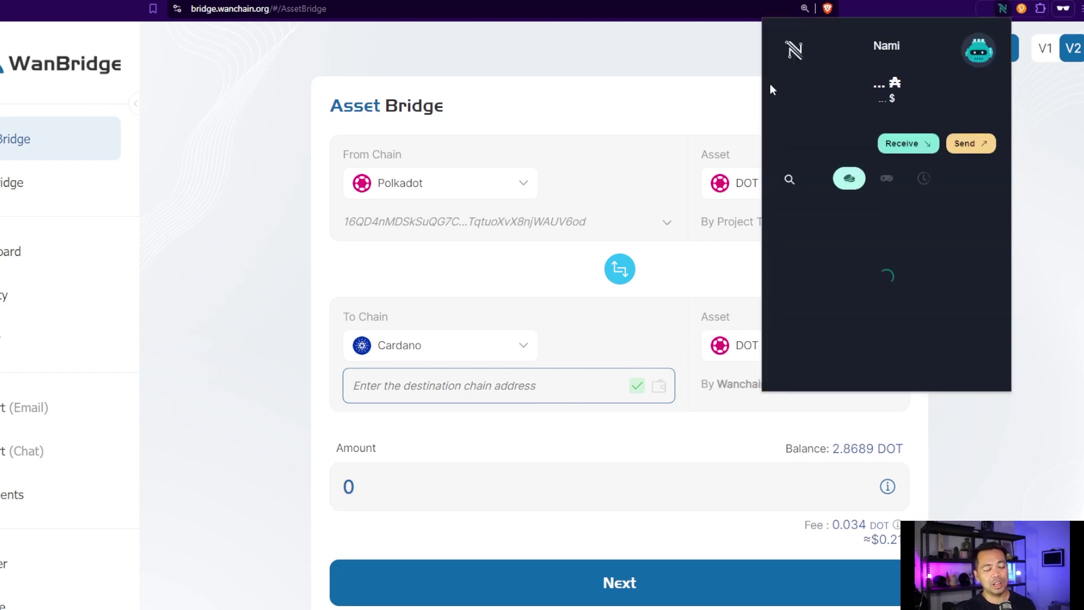
pyautogui.click(906, 143)
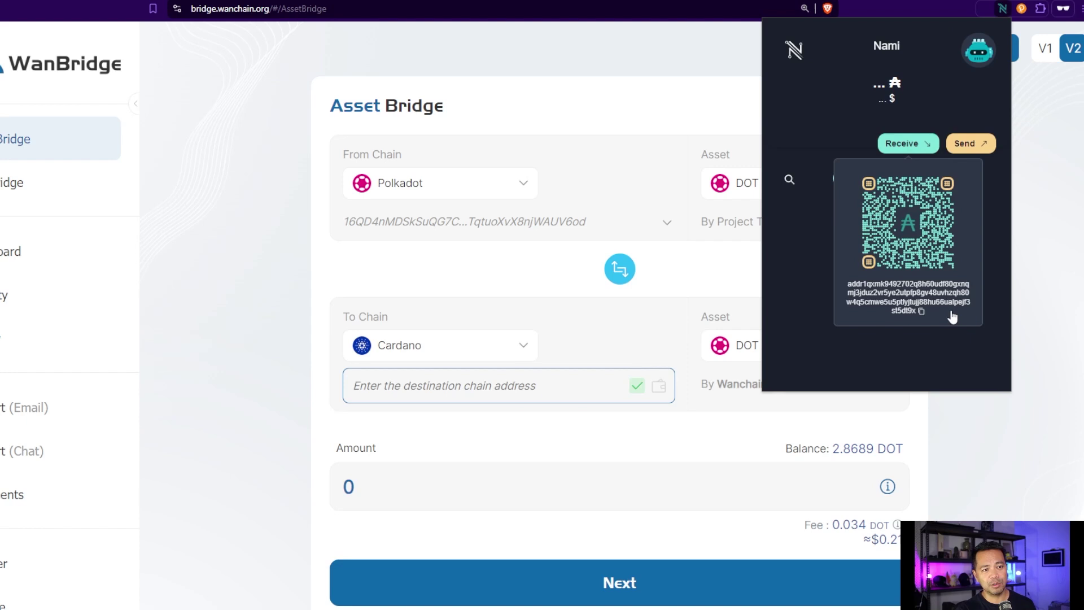
pyautogui.click(918, 314)
pyautogui.click(449, 387)
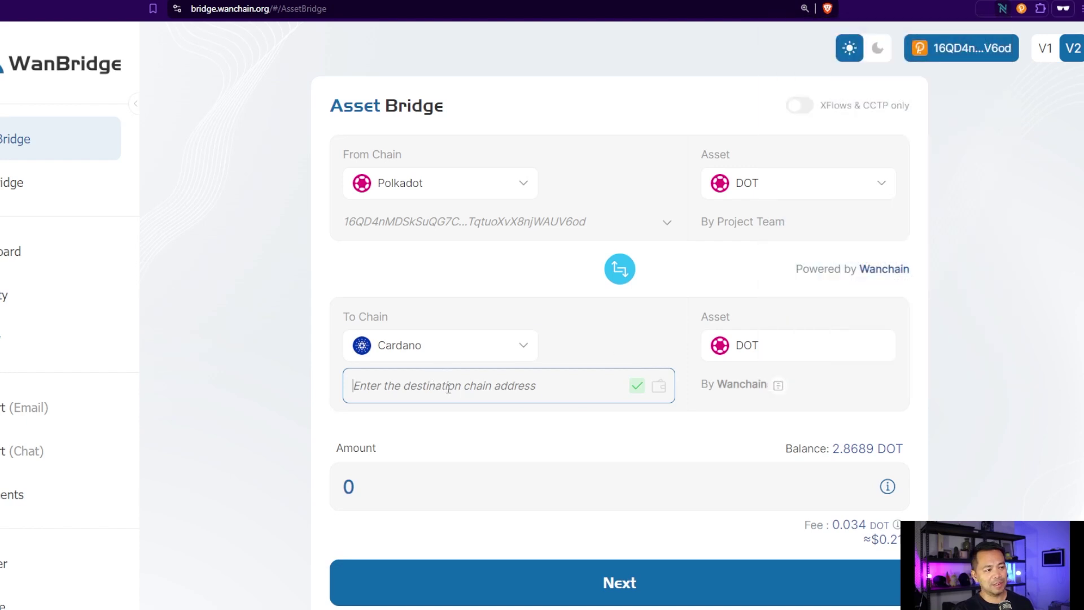
pyautogui.hotkey('ctrl', 'v')
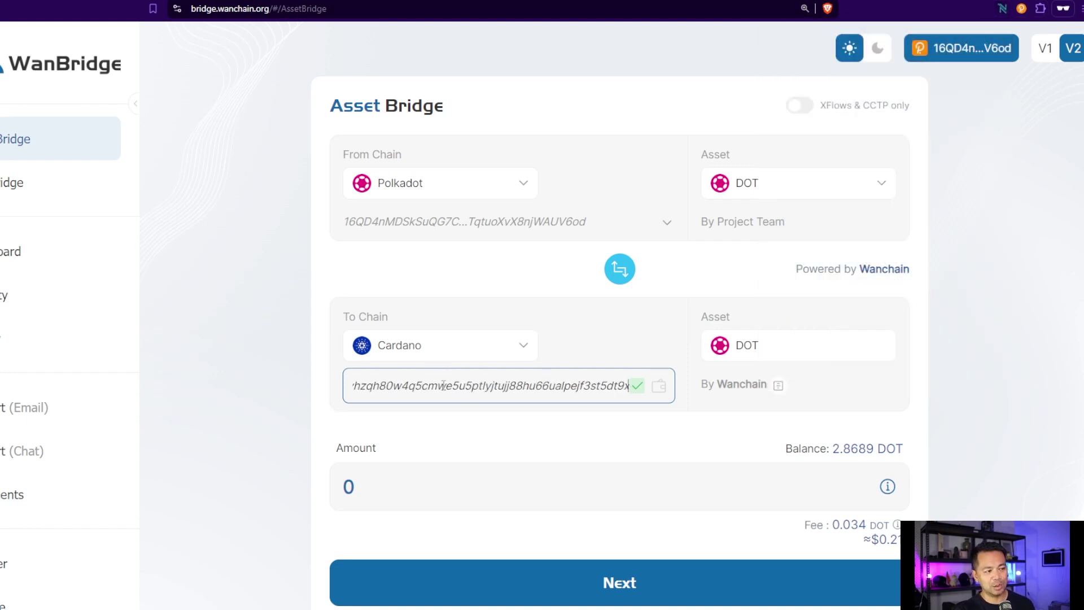
pyautogui.click(640, 388)
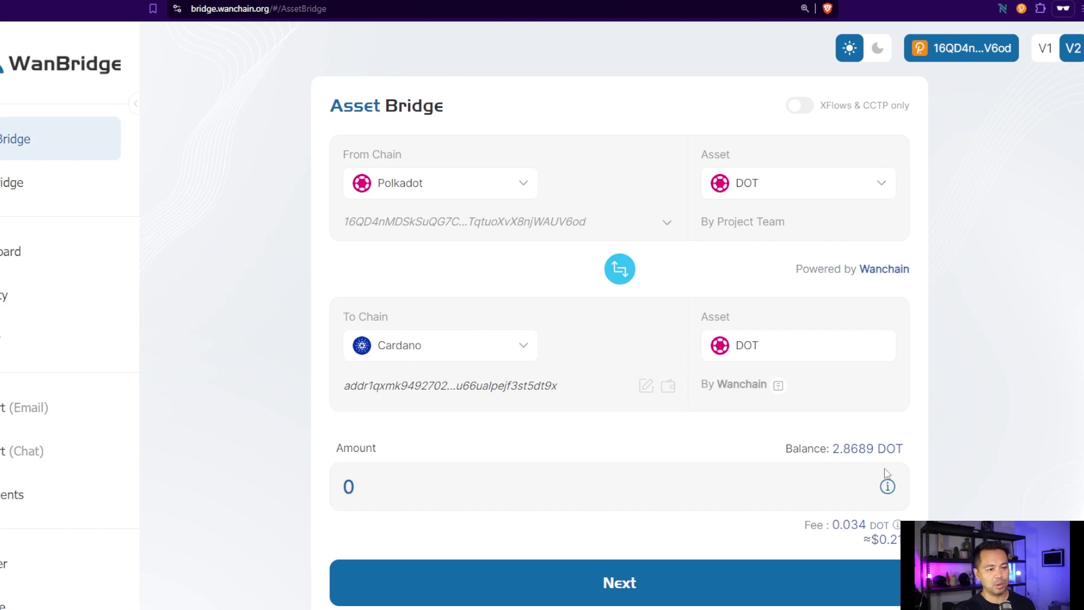
# - Enter 1.5 DOT as the amount, leaving 1.466 DOT received after the 0.034 fee
pyautogui.doubleClick(668, 486)
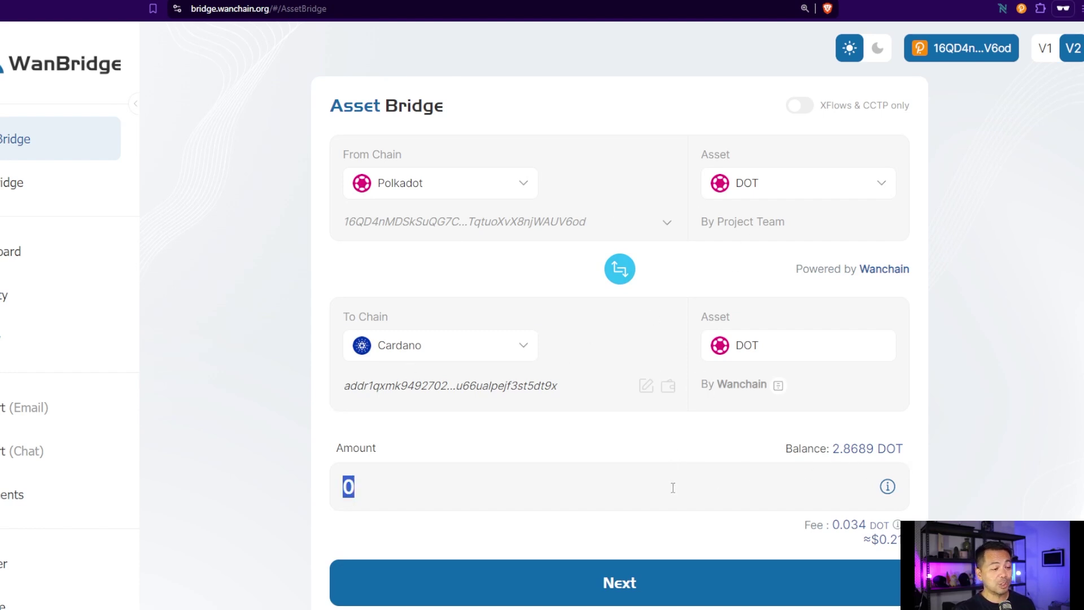
pyautogui.scroll(-1, 956, 415)
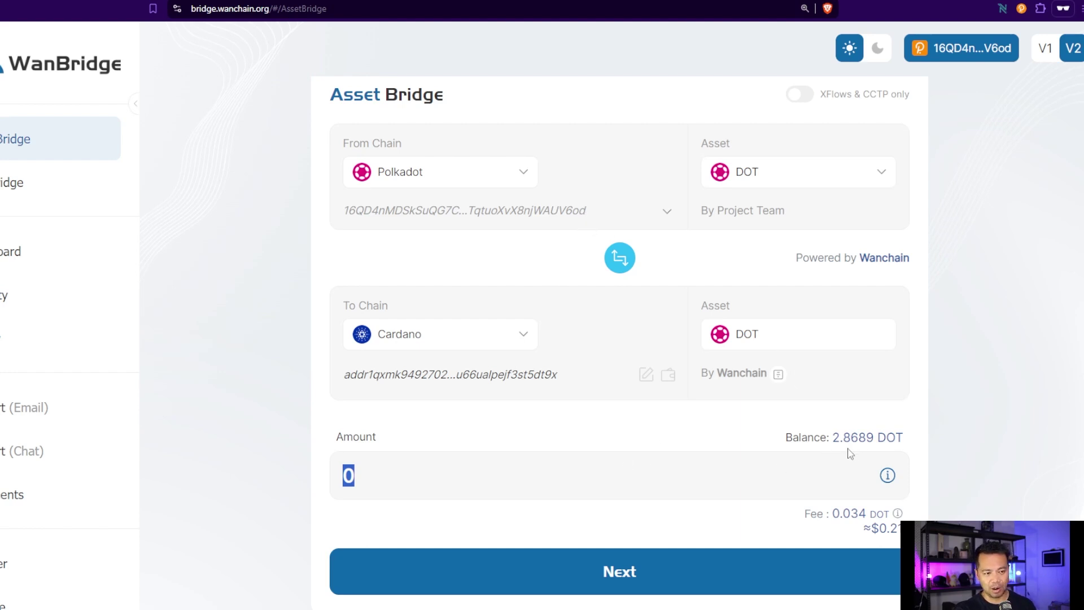
pyautogui.click(694, 482)
pyautogui.doubleClick(349, 475)
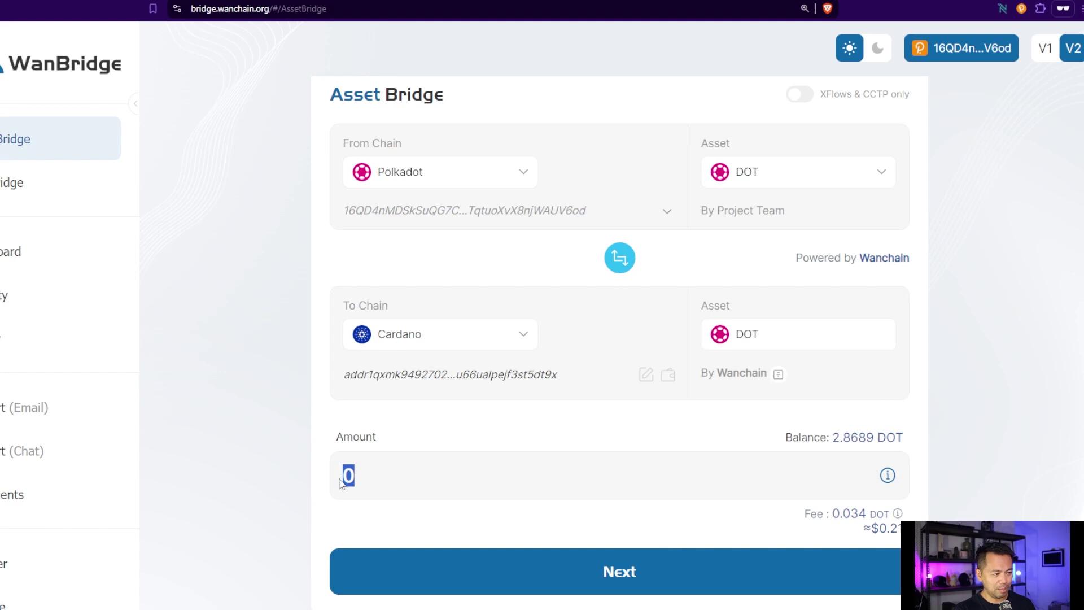
pyautogui.write('1.5')
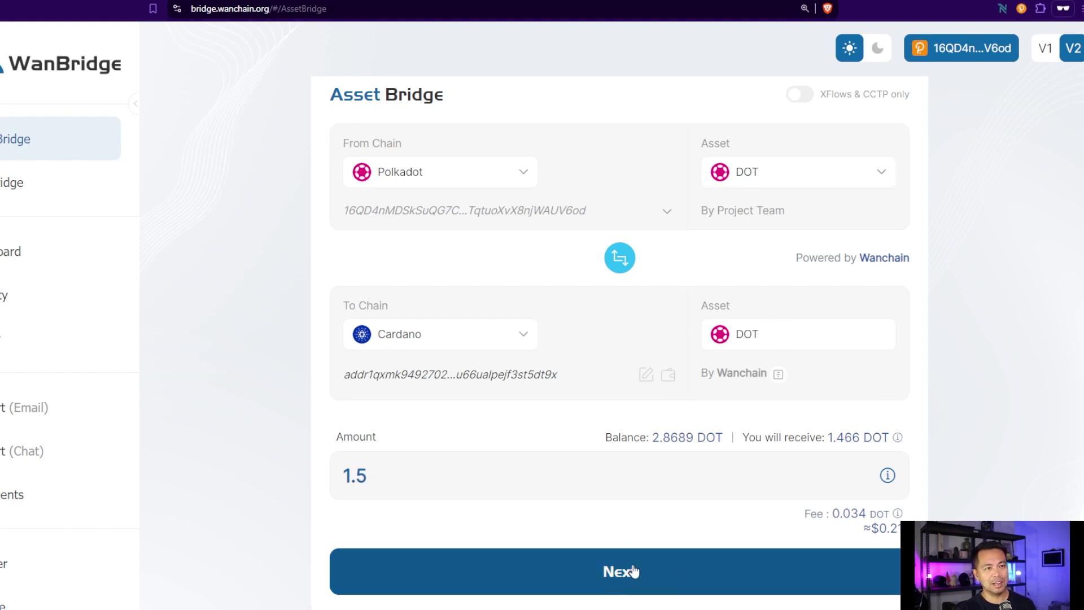
# - Submit the 1.5 DOT bridge, confirming the warnings and signing with the account password
pyautogui.click(655, 568)
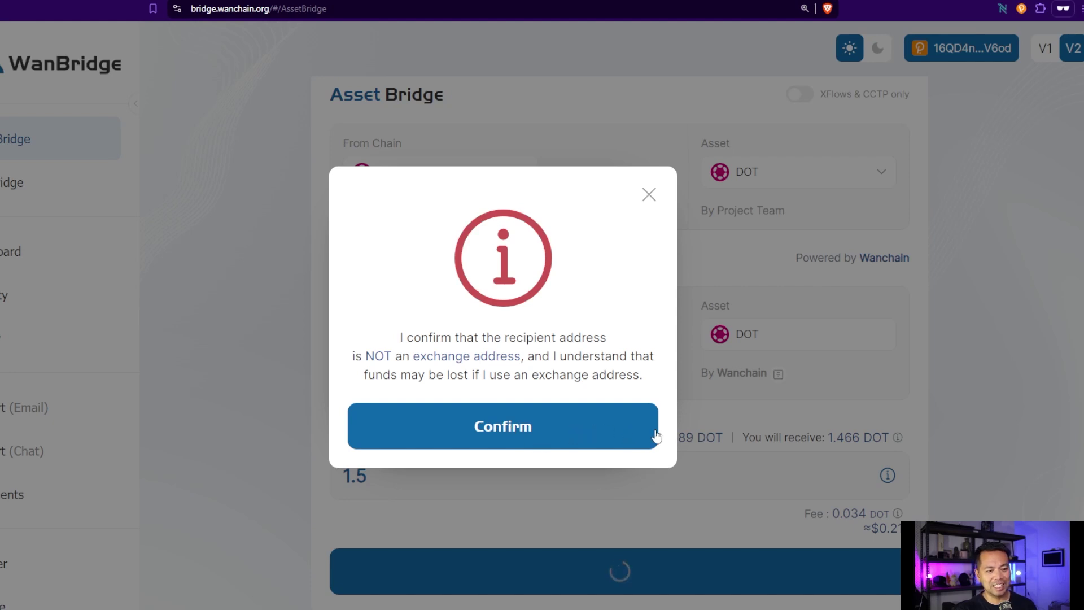
pyautogui.click(591, 439)
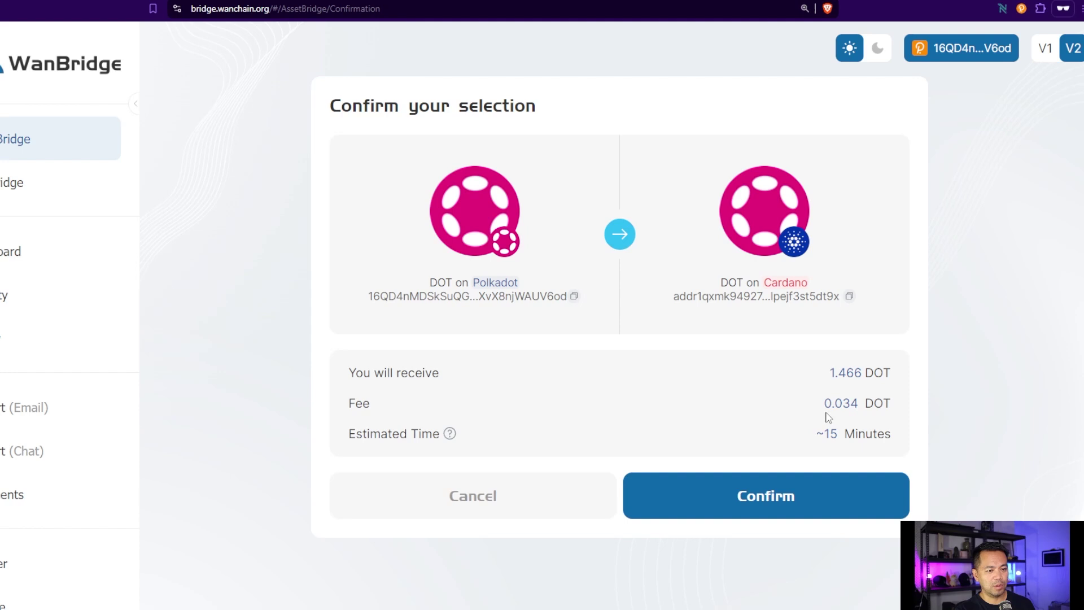
pyautogui.click(788, 500)
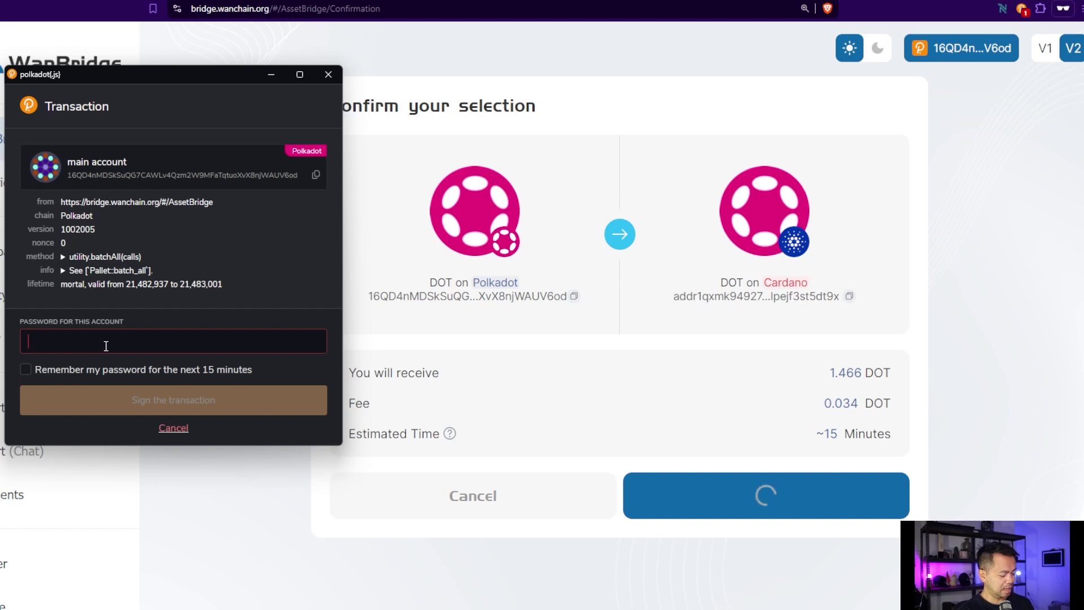
pyautogui.hotkey('ctrl', 'v')
pyautogui.press('Return')
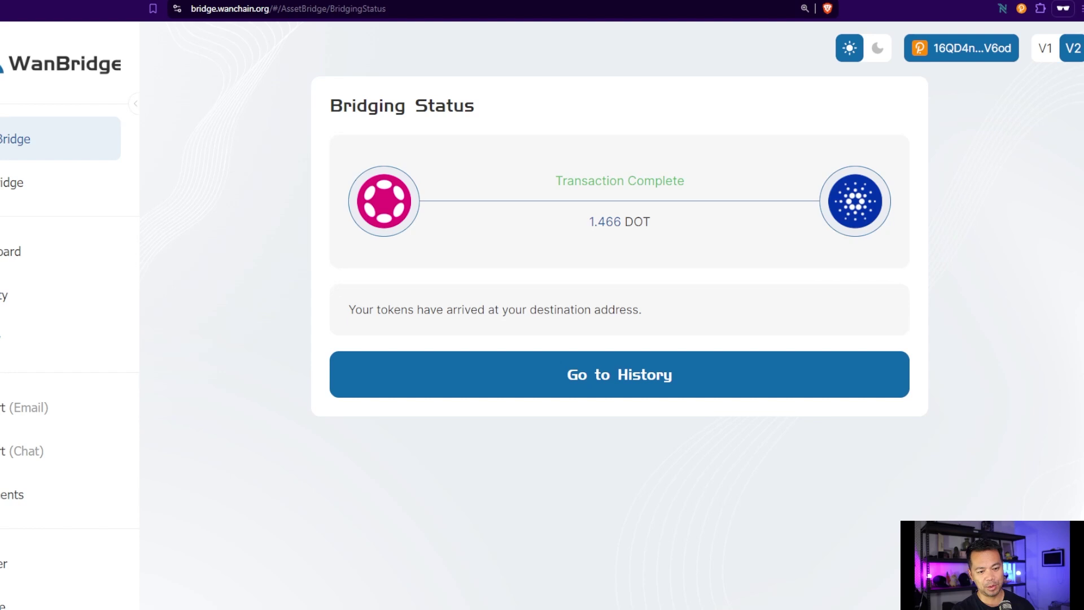
# - Check the bridge history and verify Nami's transaction history shows DOT +1.466
pyautogui.click(615, 384)
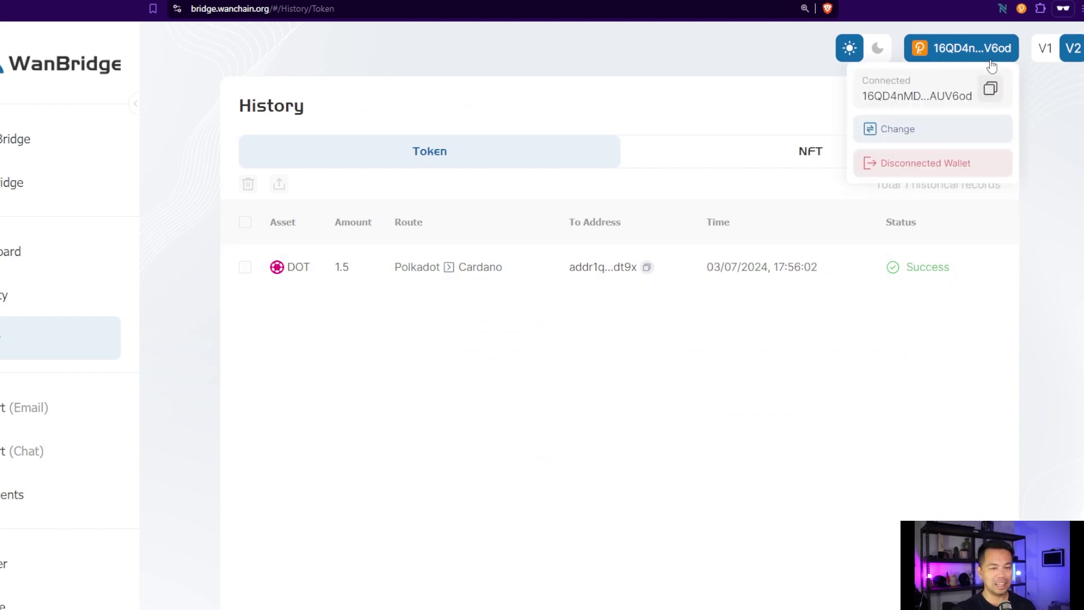
pyautogui.click(1003, 9)
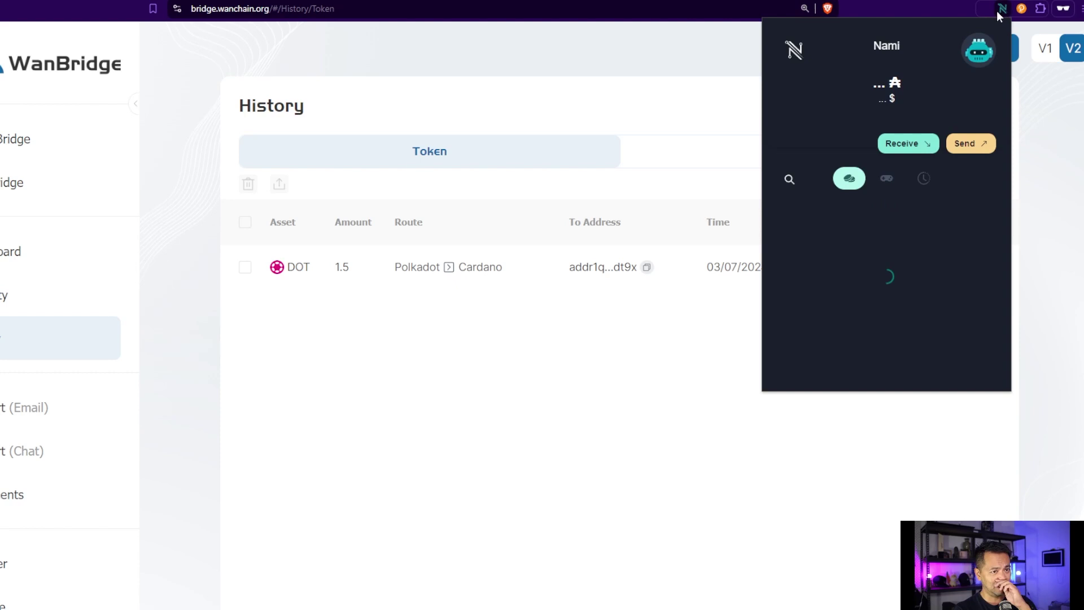
pyautogui.click(923, 178)
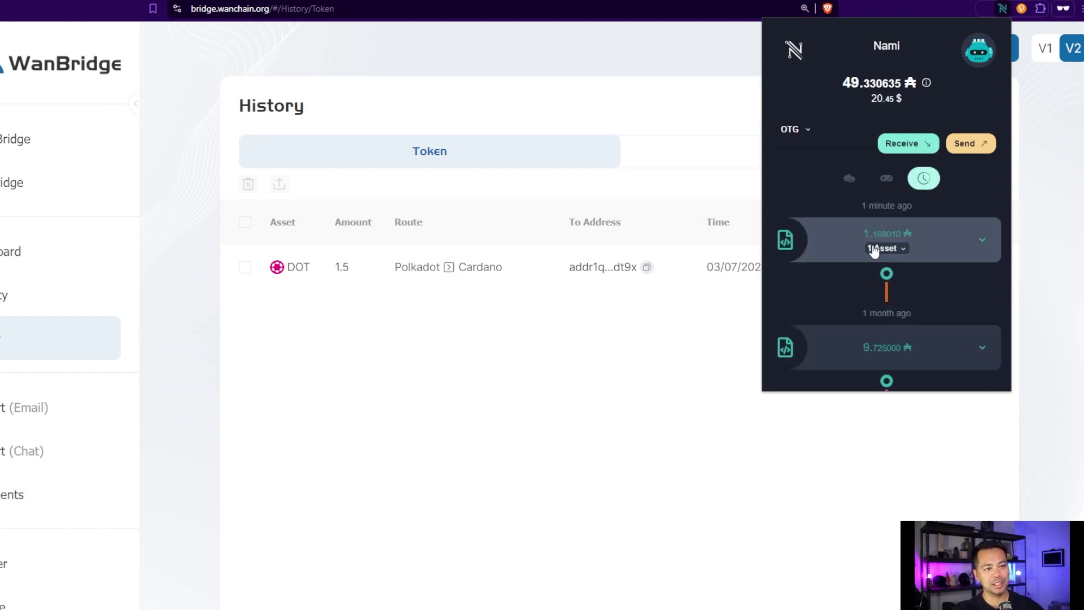
pyautogui.click(902, 251)
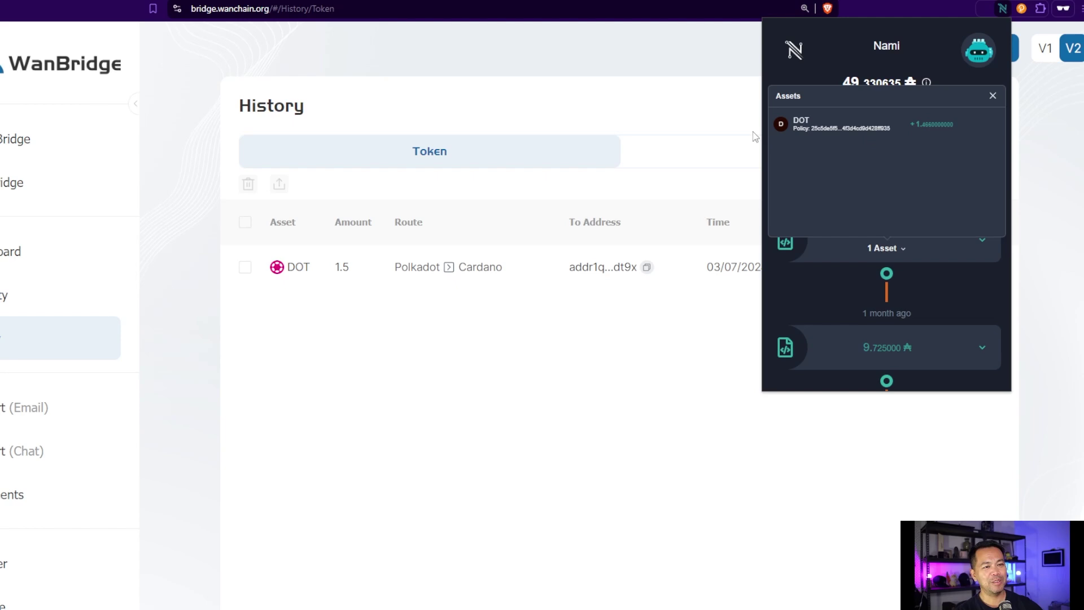
pyautogui.click(692, 113)
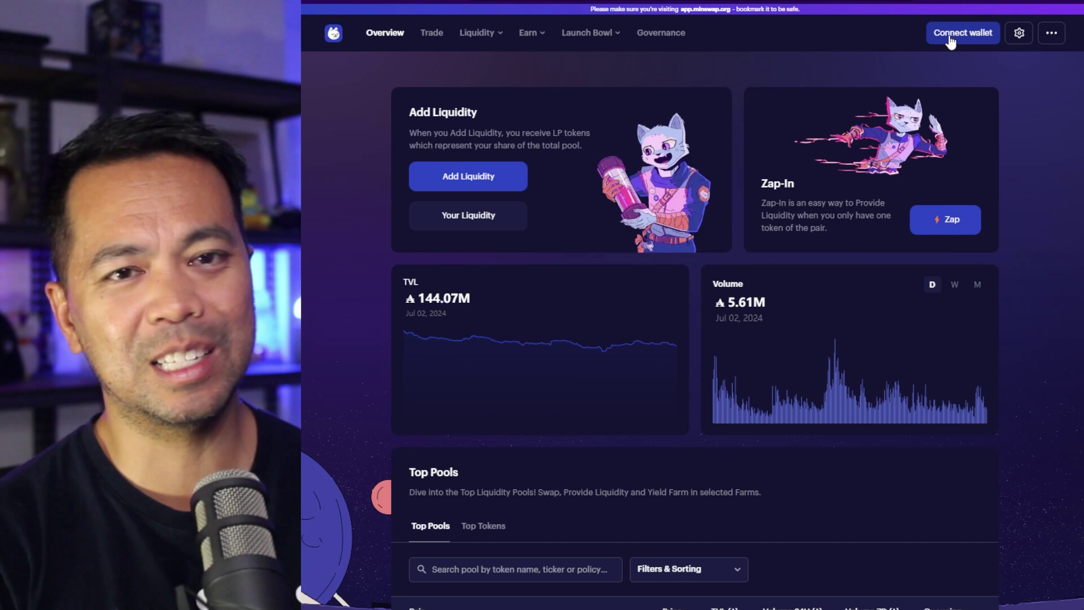
# - Connect Nami to Minswap (64.92 ADA balance) and search Top Pools for 'dot'
pyautogui.click(951, 39)
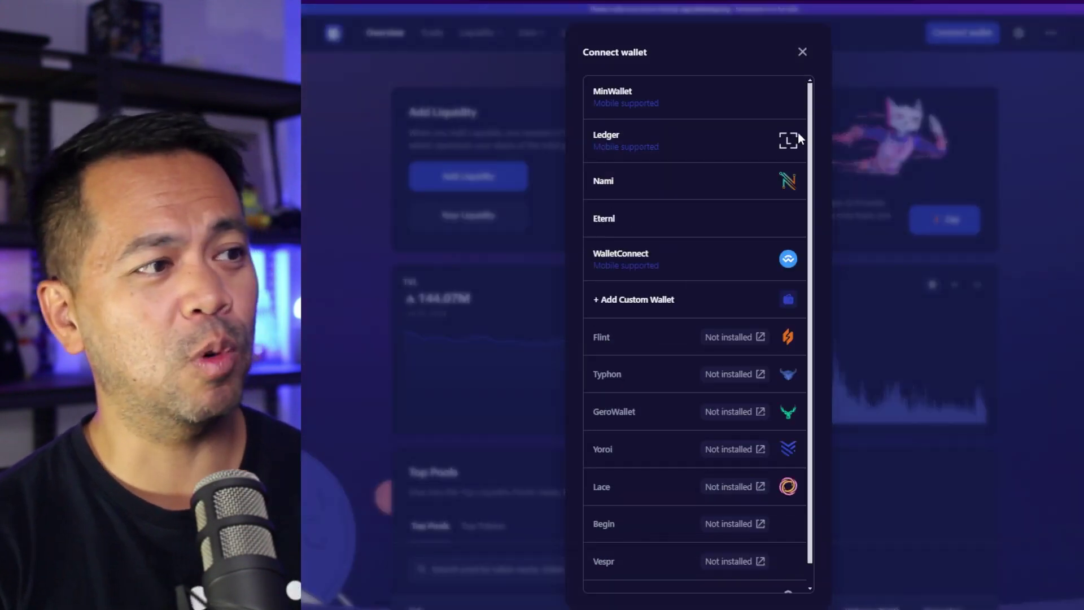
pyautogui.click(634, 188)
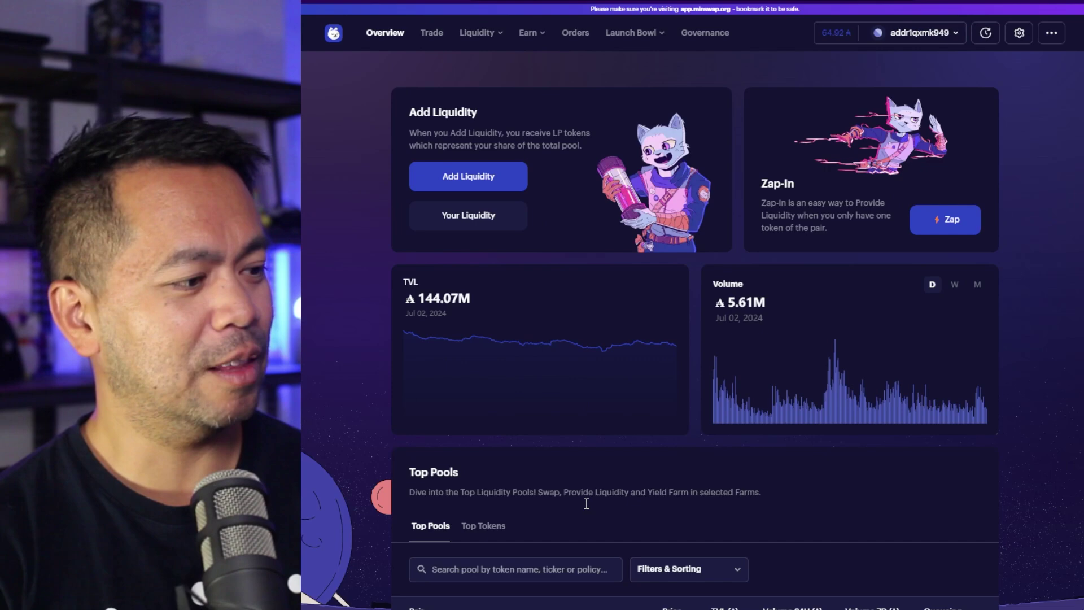
pyautogui.click(584, 575)
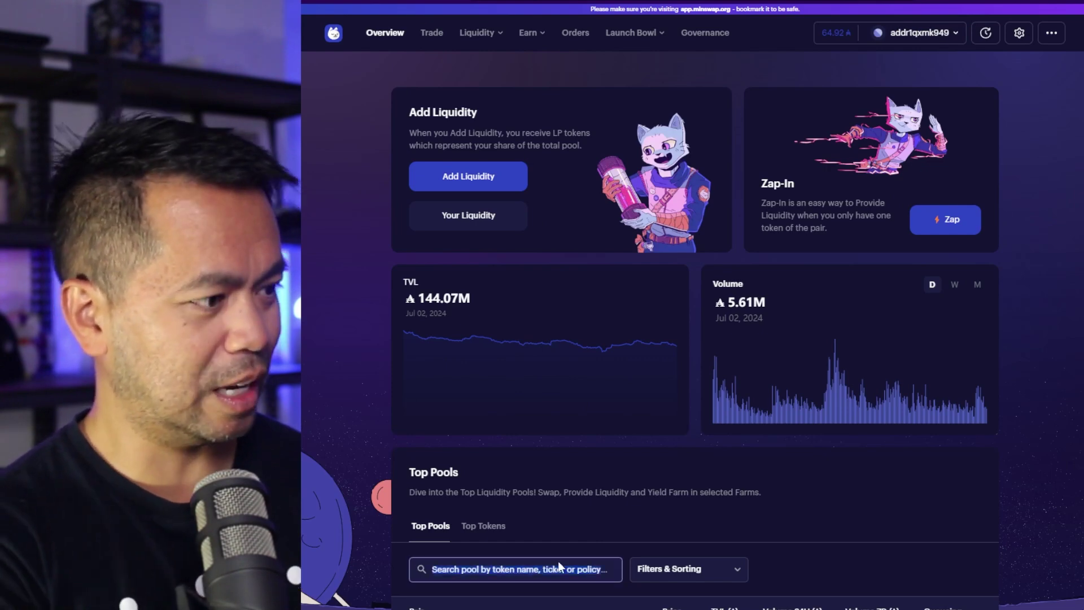
pyautogui.scroll(-10, 561, 370)
pyautogui.scroll(5, 546, 338)
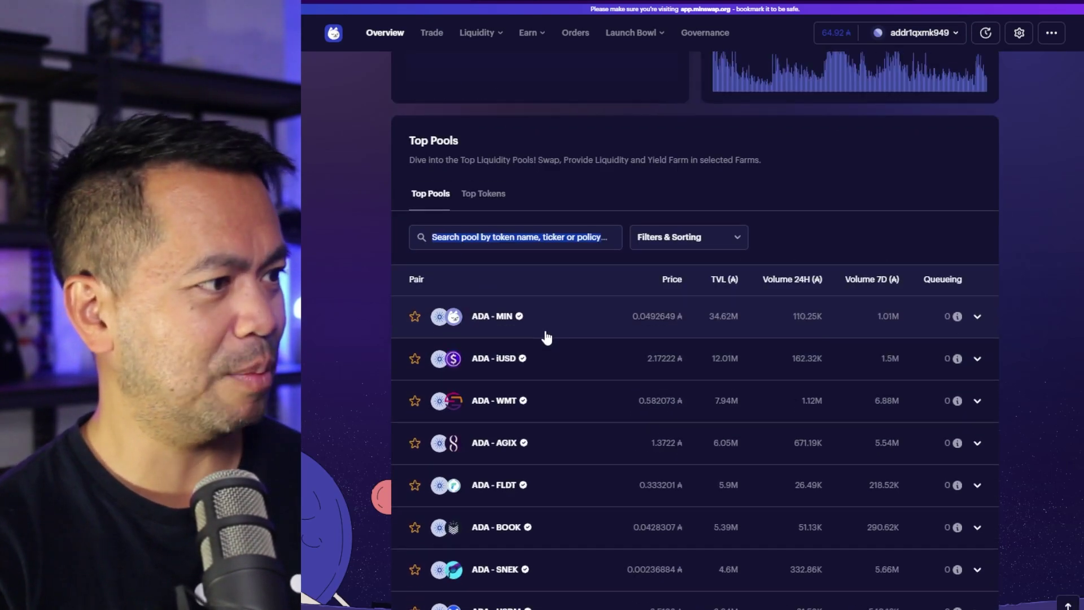
pyautogui.scroll(1, 547, 337)
pyautogui.click(541, 307)
pyautogui.write('dot')
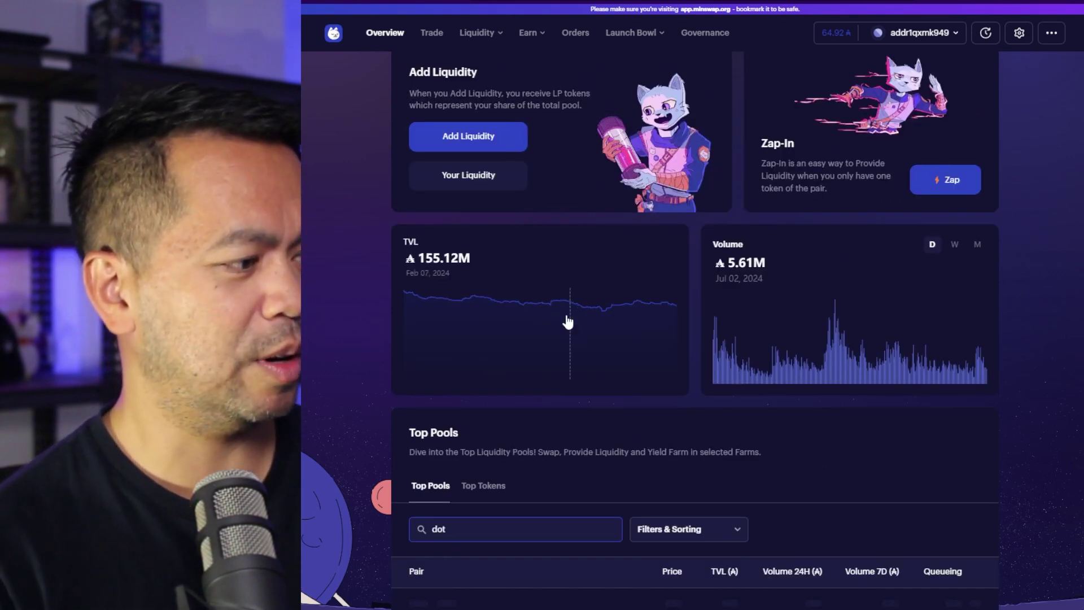
# - Glance at Filters & Sorting, then scroll through the ADA-EDOT and ADA-DOT pool results
pyautogui.scroll(-4, 598, 276)
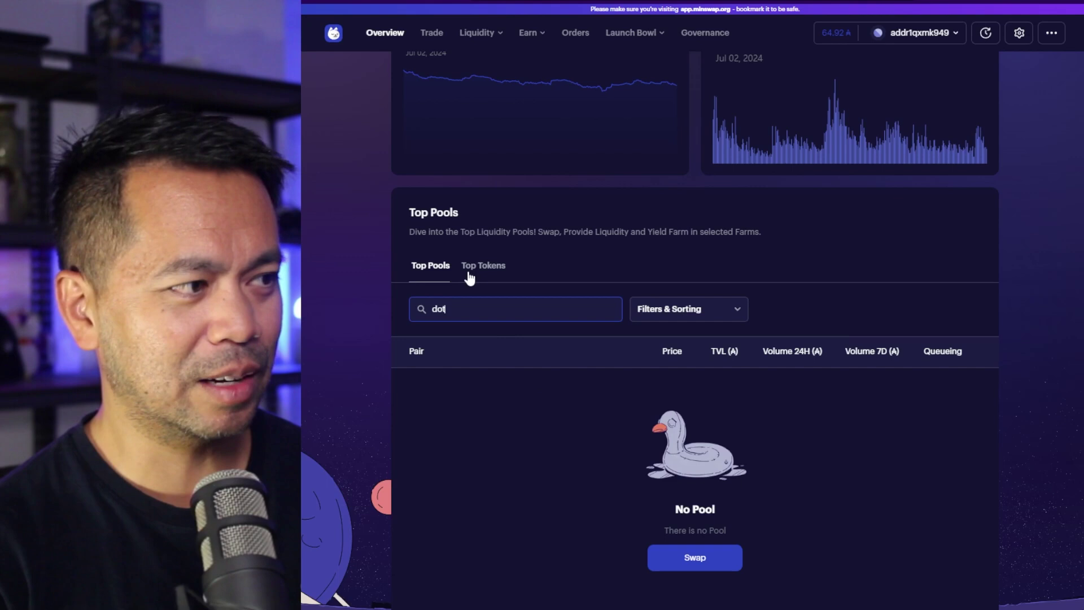
pyautogui.click(689, 316)
pyautogui.scroll(4, 717, 340)
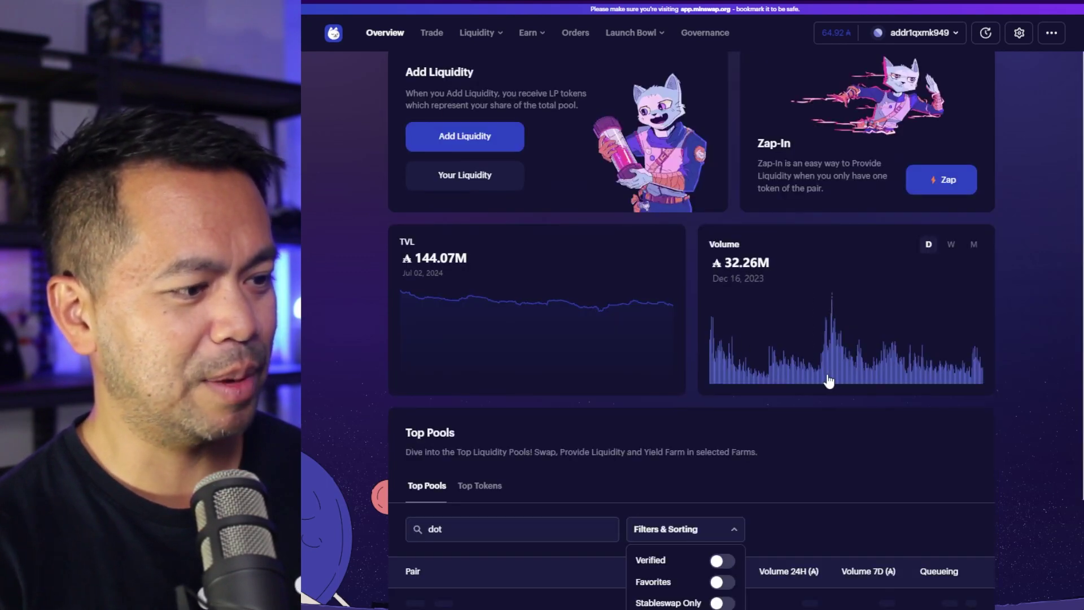
pyautogui.click(808, 482)
pyautogui.scroll(-4, 806, 479)
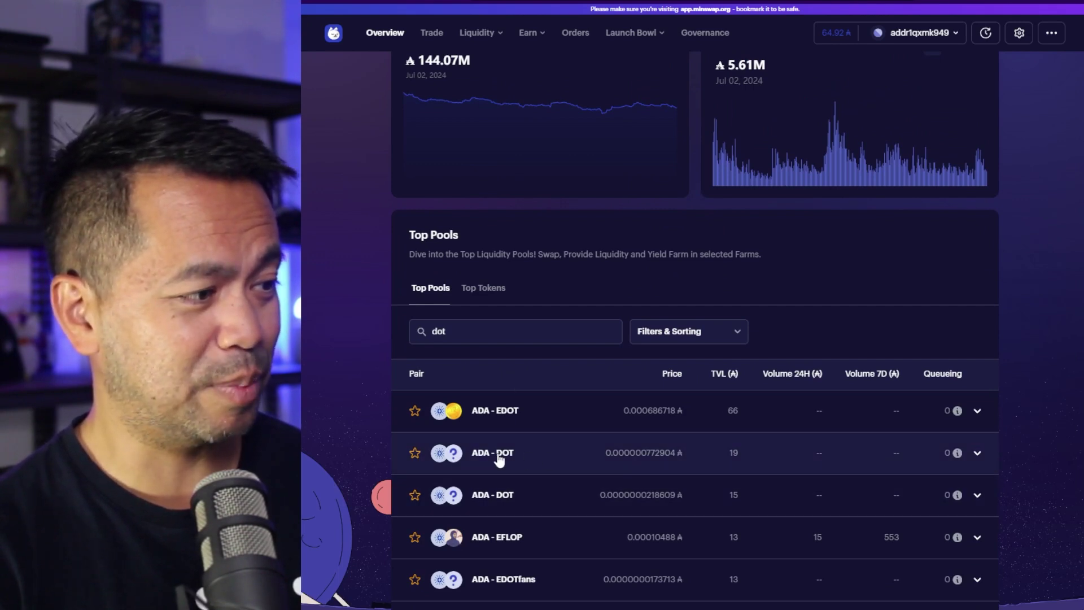
pyautogui.scroll(-1, 527, 449)
pyautogui.scroll(-1, 502, 412)
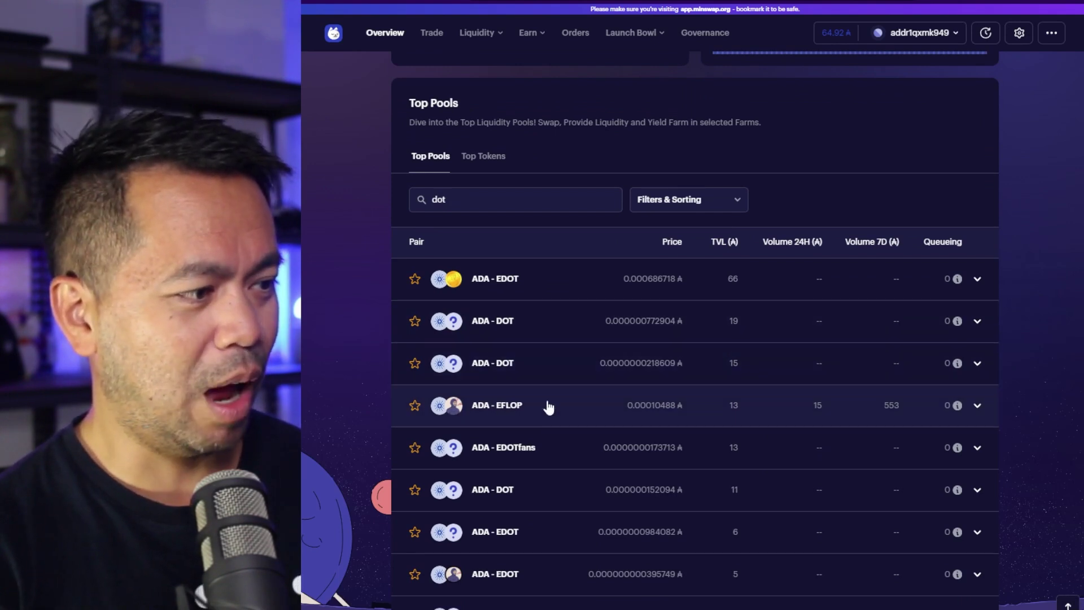
pyautogui.scroll(-2, 520, 536)
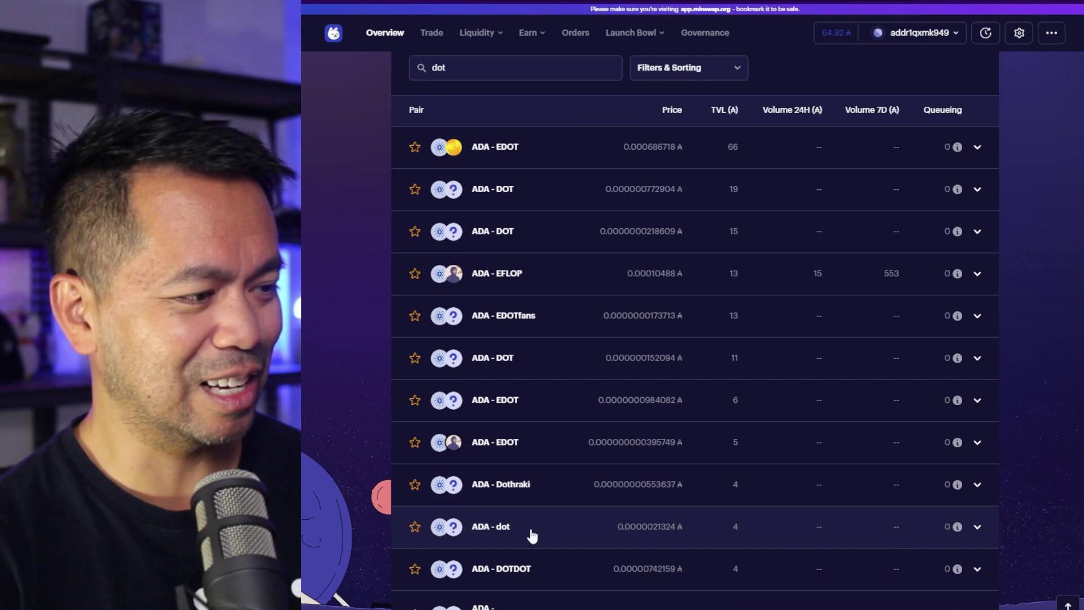
pyautogui.scroll(4, 528, 528)
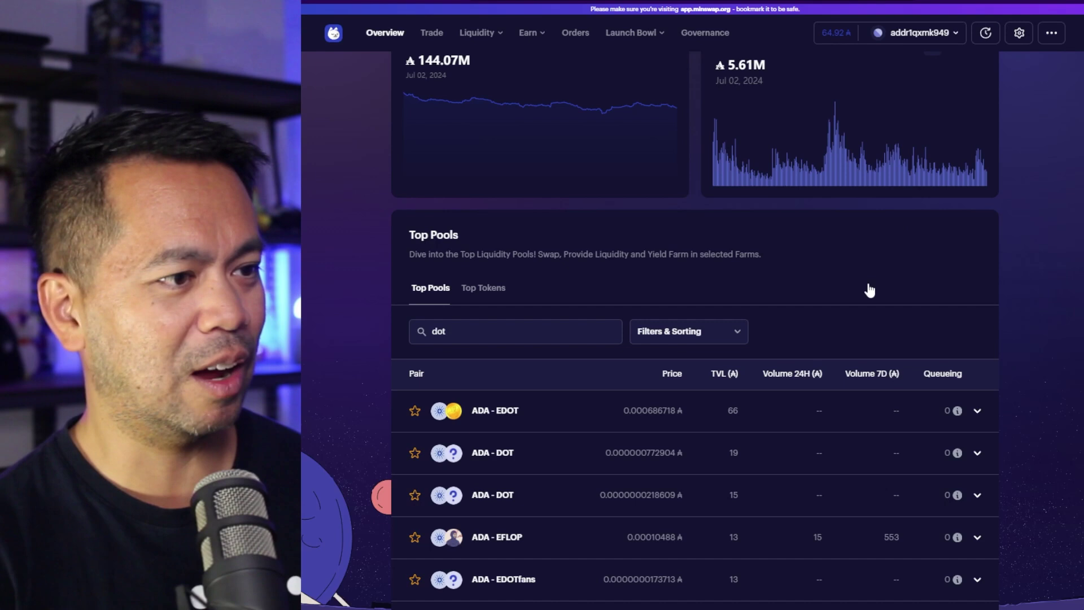
# - Search pools by the pasted token policy id and scroll back up to the Add Liquidity card
pyautogui.click(513, 334)
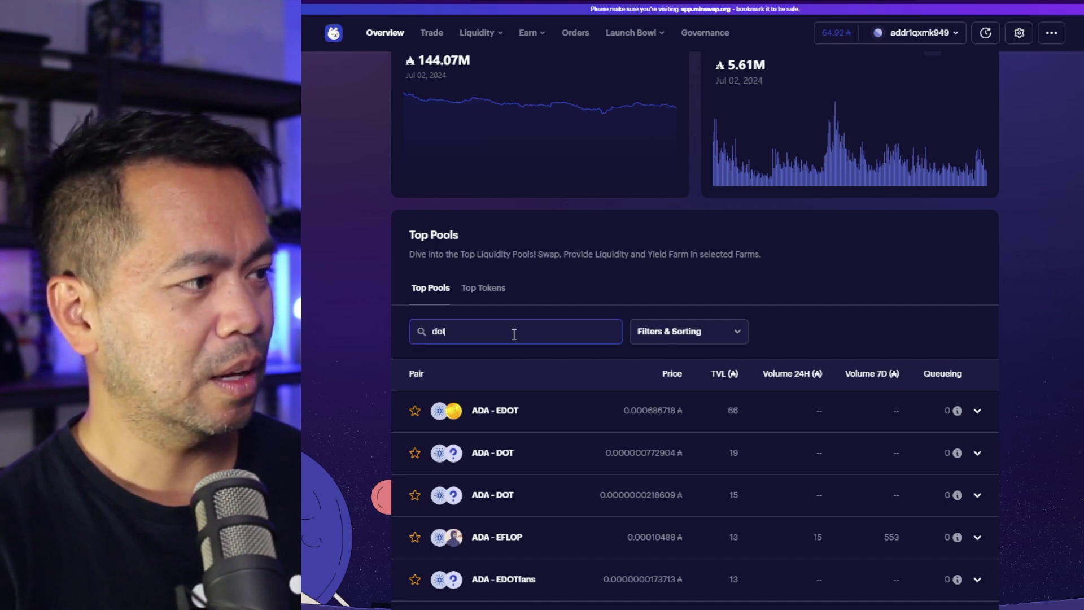
pyautogui.write('93edfd77b48abc7a48e5a4f3d4cd9d428ff935')
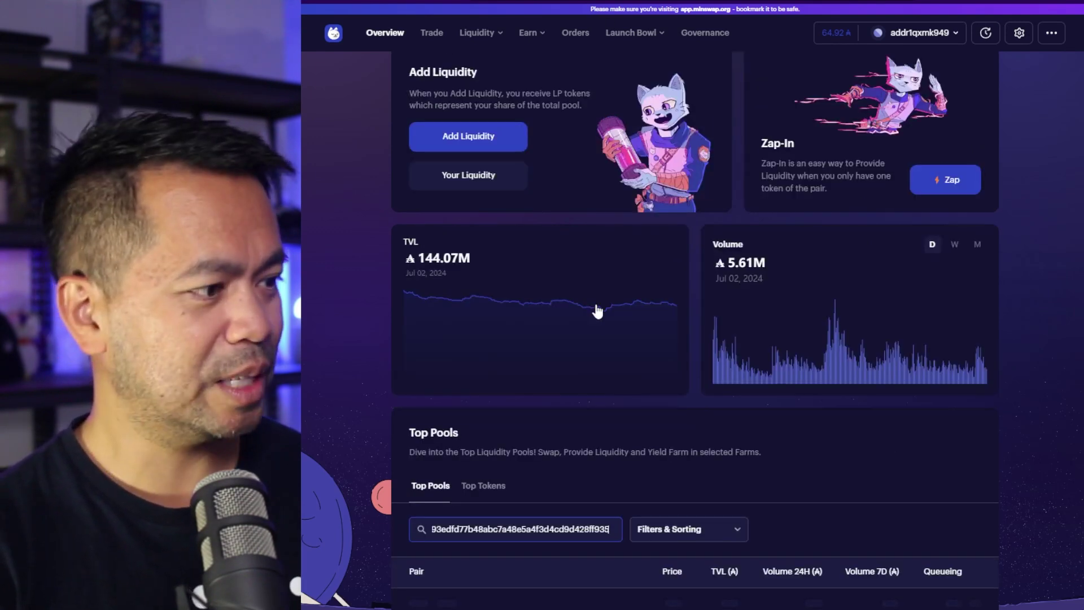
pyautogui.scroll(-3, 788, 455)
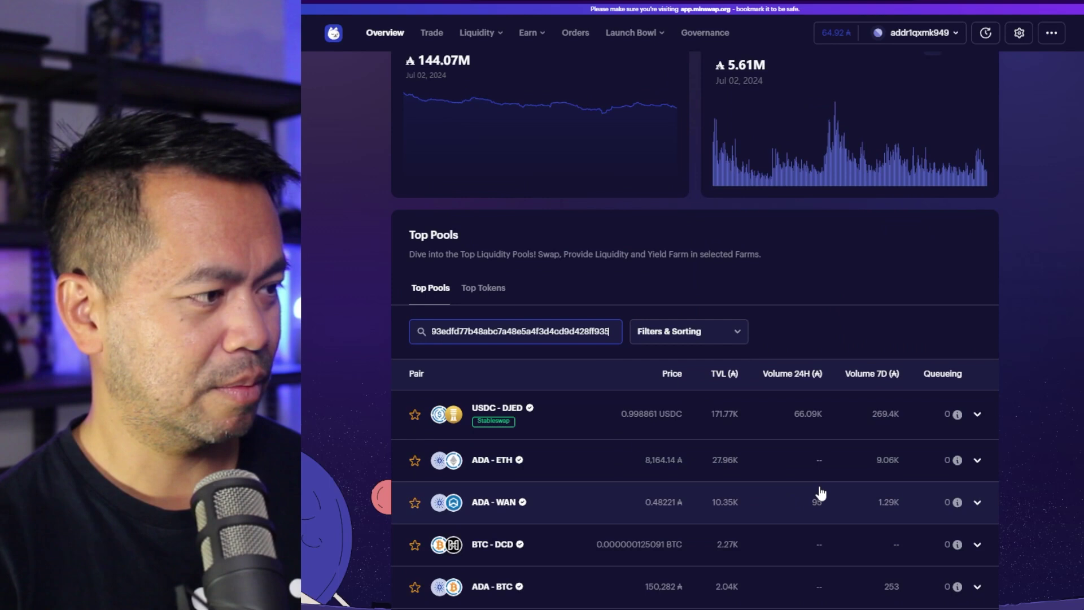
pyautogui.scroll(-3, 391, 385)
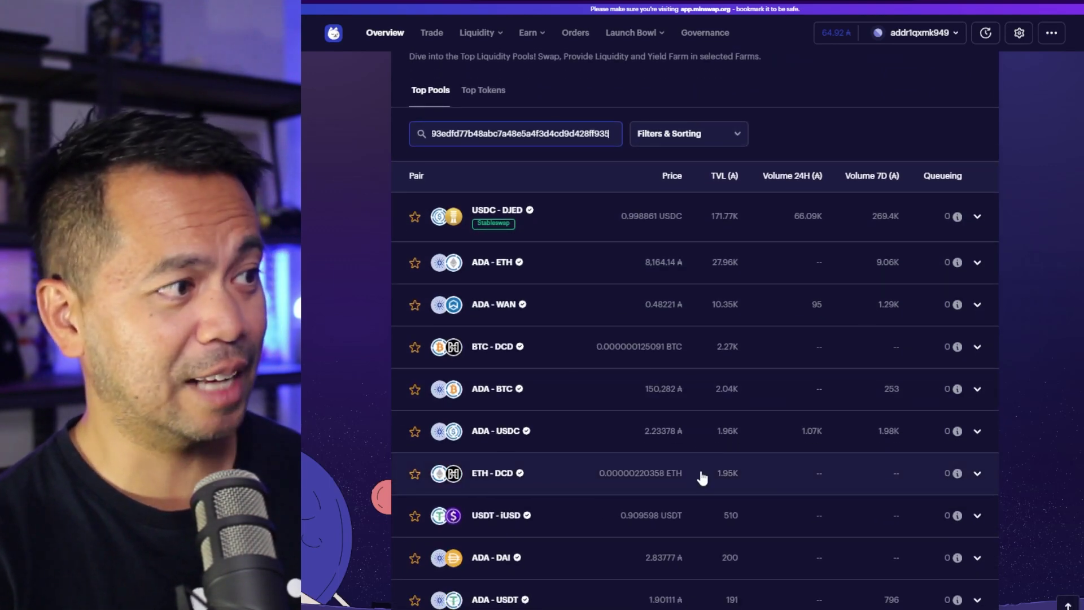
pyautogui.scroll(-2, 426, 314)
pyautogui.scroll(-3, 429, 320)
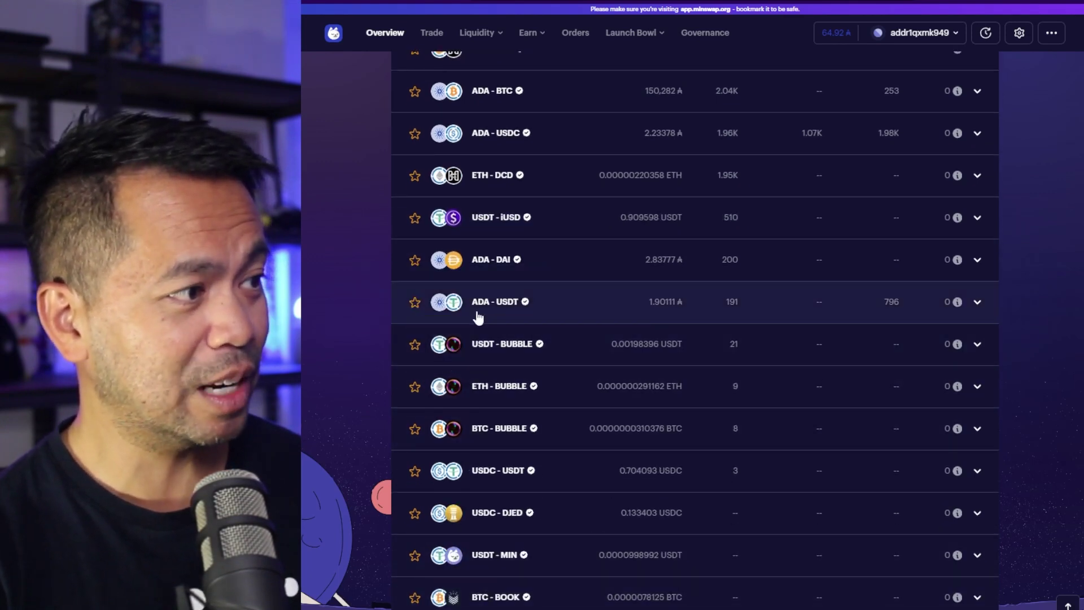
pyautogui.scroll(1, 497, 254)
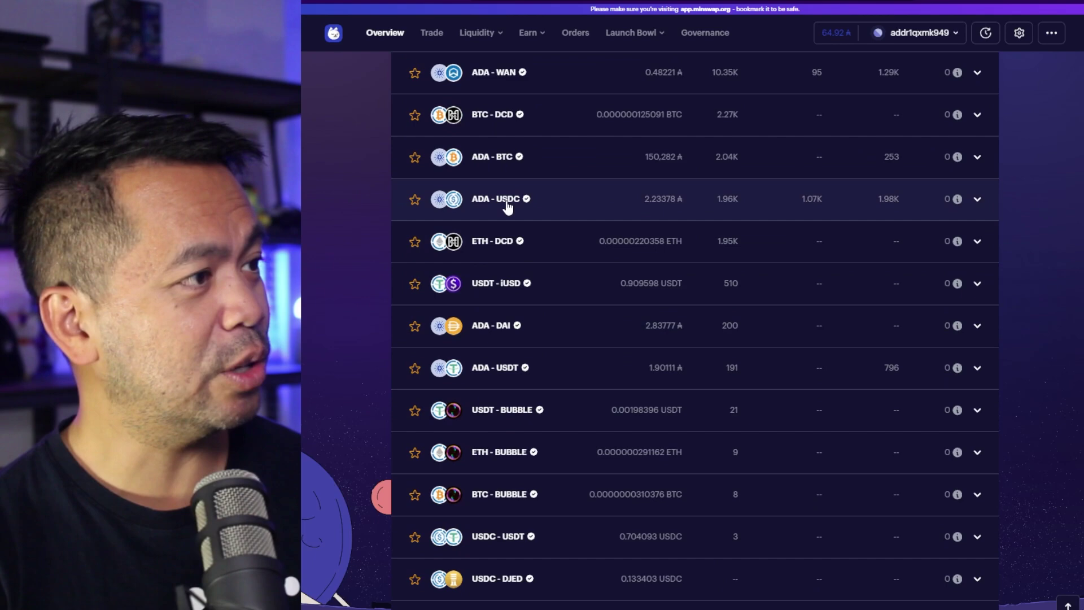
pyautogui.scroll(1, 531, 178)
pyautogui.scroll(1, 528, 145)
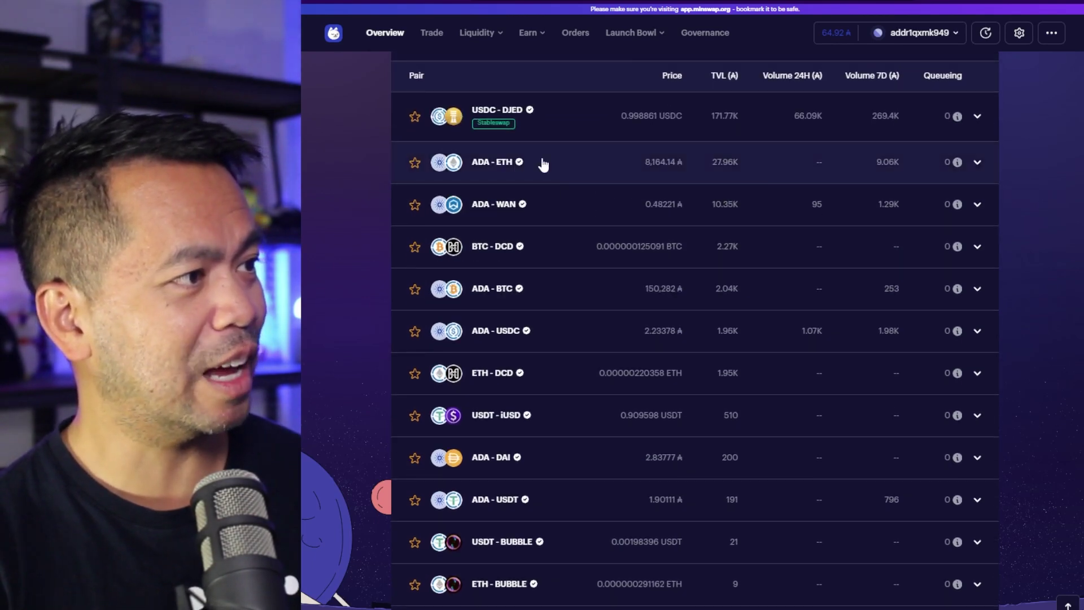
pyautogui.scroll(-3, 539, 220)
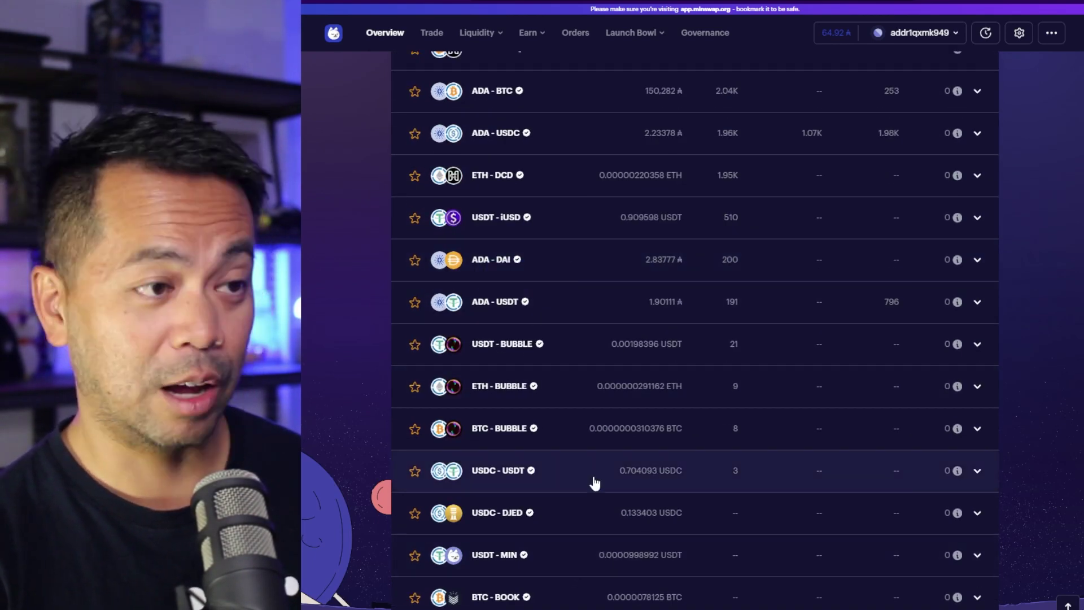
pyautogui.scroll(5, 779, 380)
pyautogui.scroll(2, 791, 330)
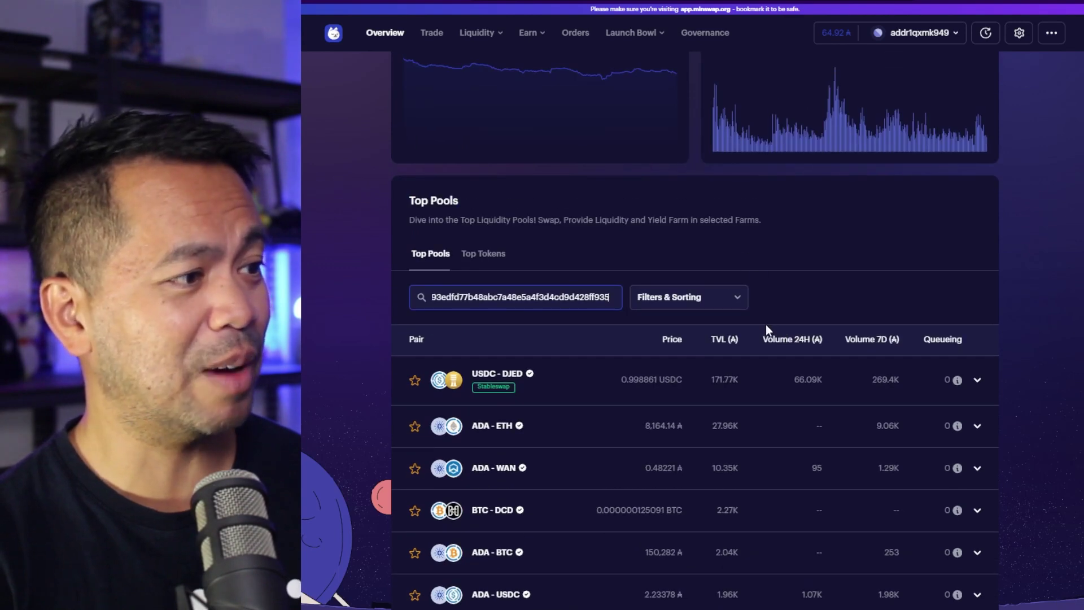
pyautogui.scroll(5, 762, 259)
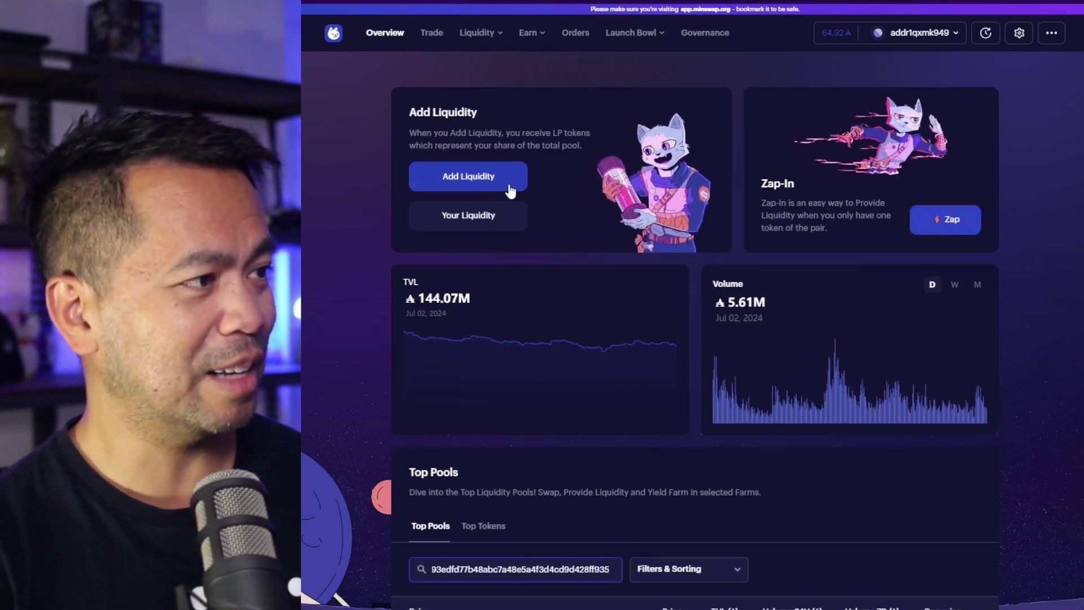
# - In Add Liquidity, make DOT the second token with its full 1.466 balance
pyautogui.click(508, 182)
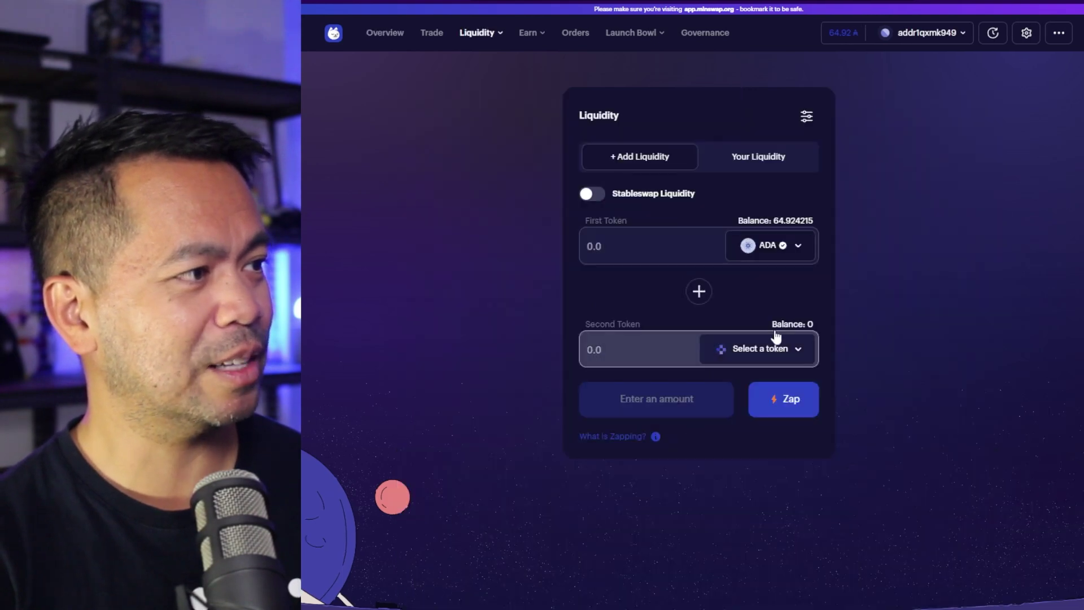
pyautogui.click(632, 252)
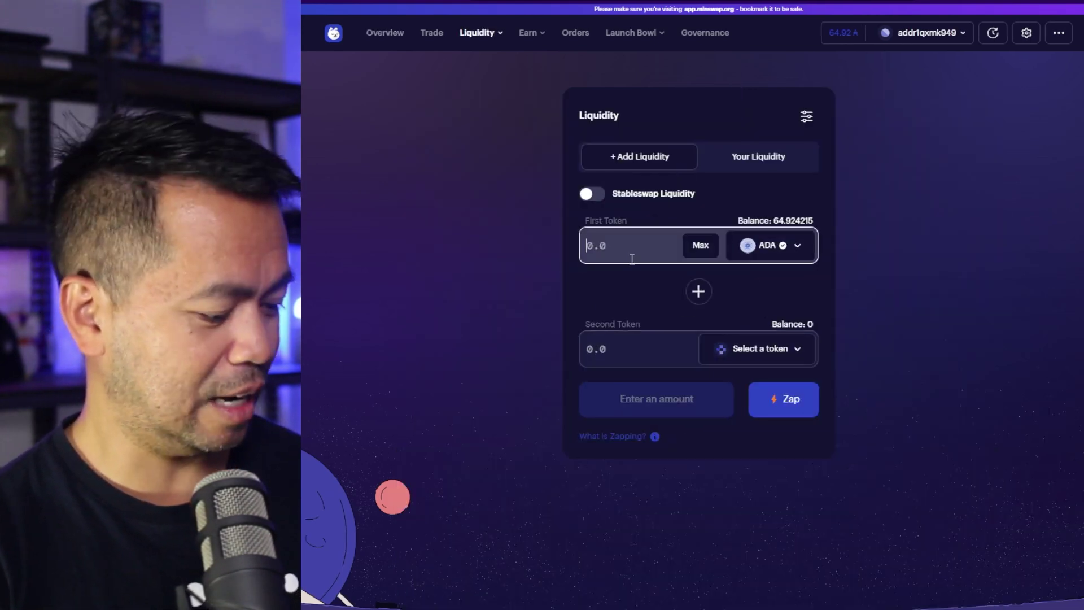
pyautogui.write('3')
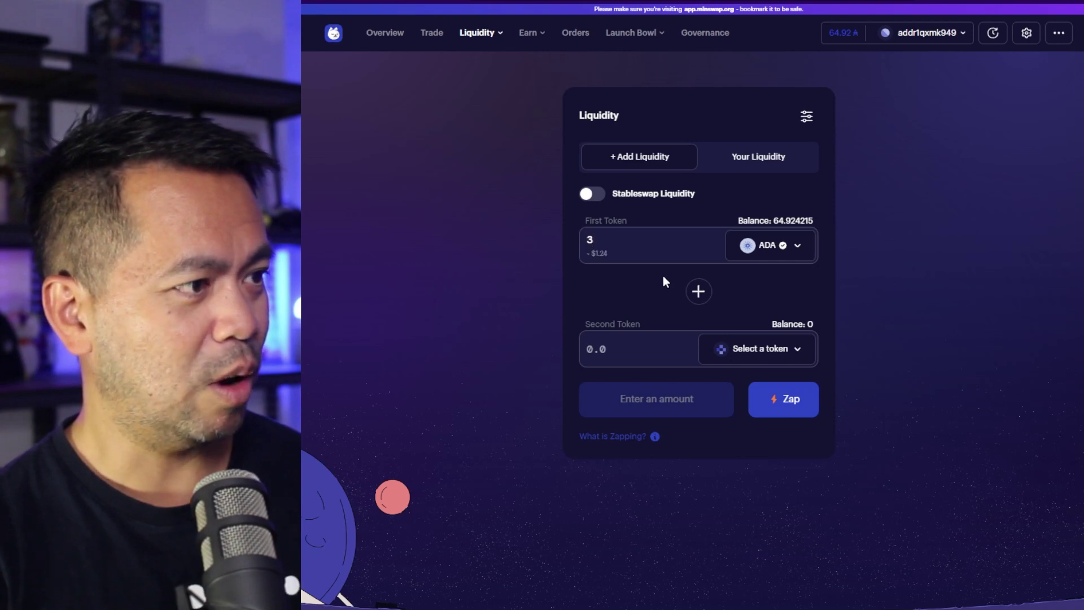
pyautogui.click(760, 351)
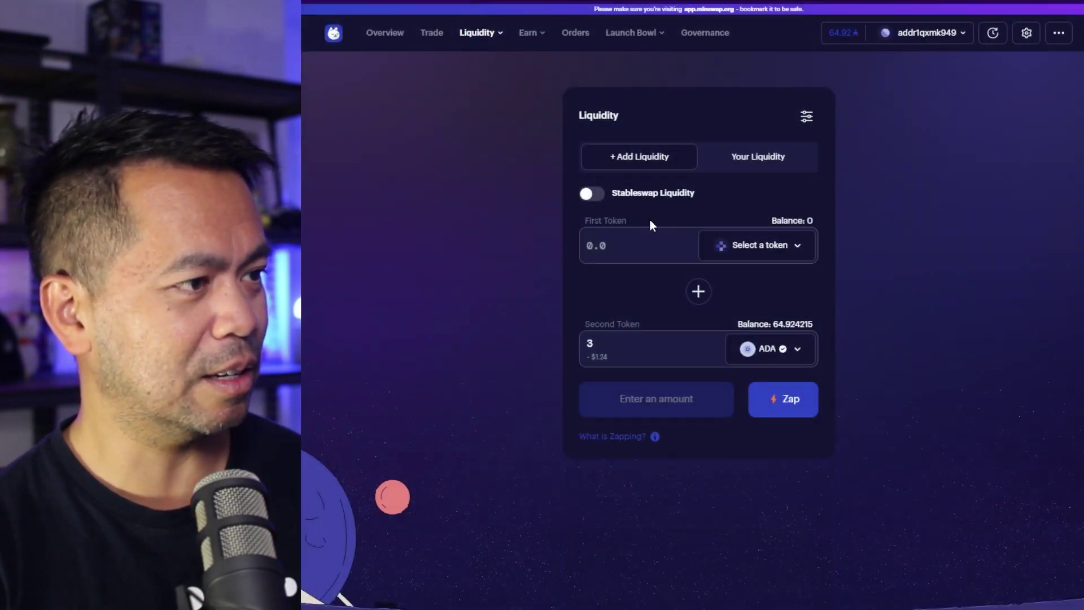
pyautogui.click(762, 353)
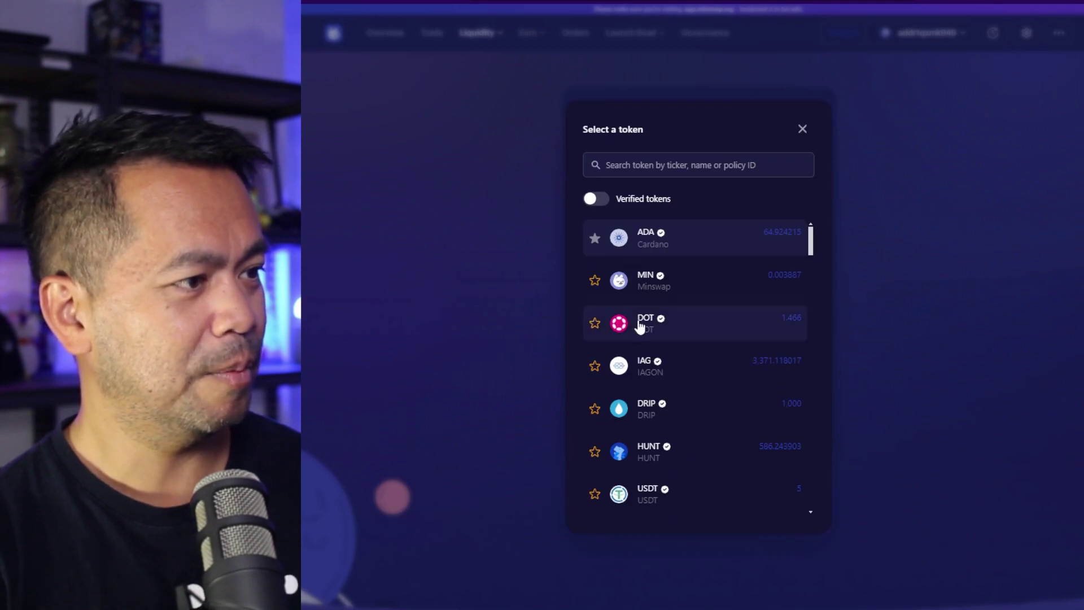
pyautogui.click(642, 319)
pyautogui.click(676, 348)
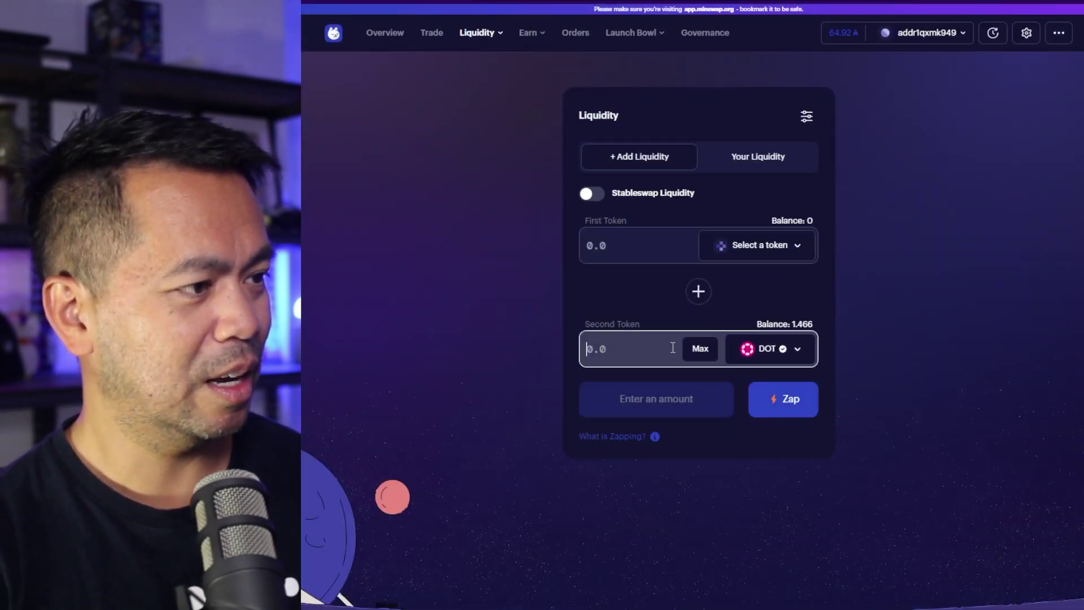
pyautogui.click(700, 348)
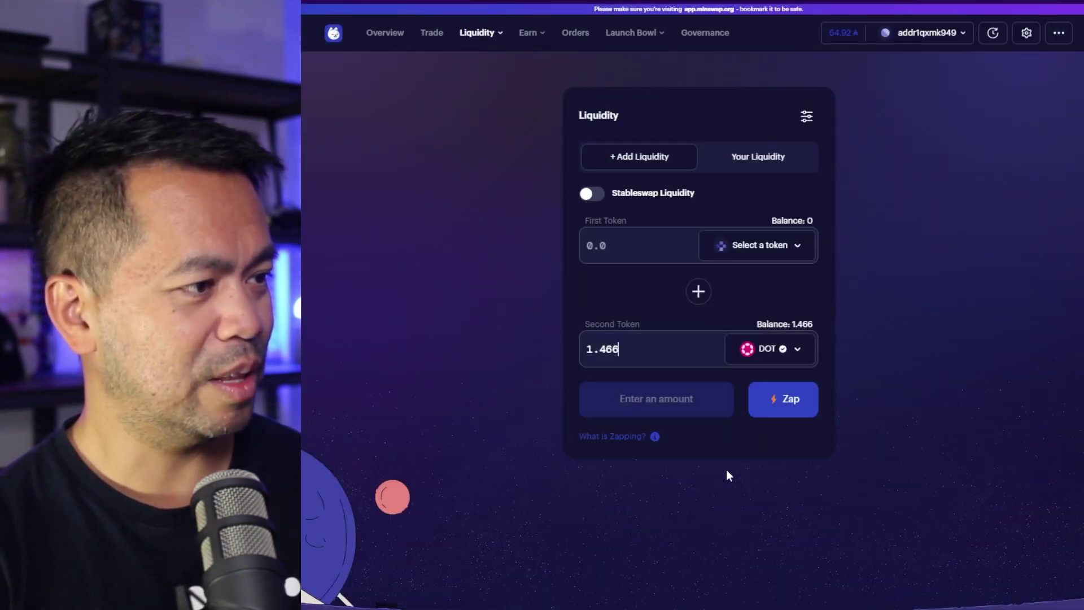
# - Set the first token to ADA with amount 1, then select the 1.466 DOT amount
pyautogui.click(706, 244)
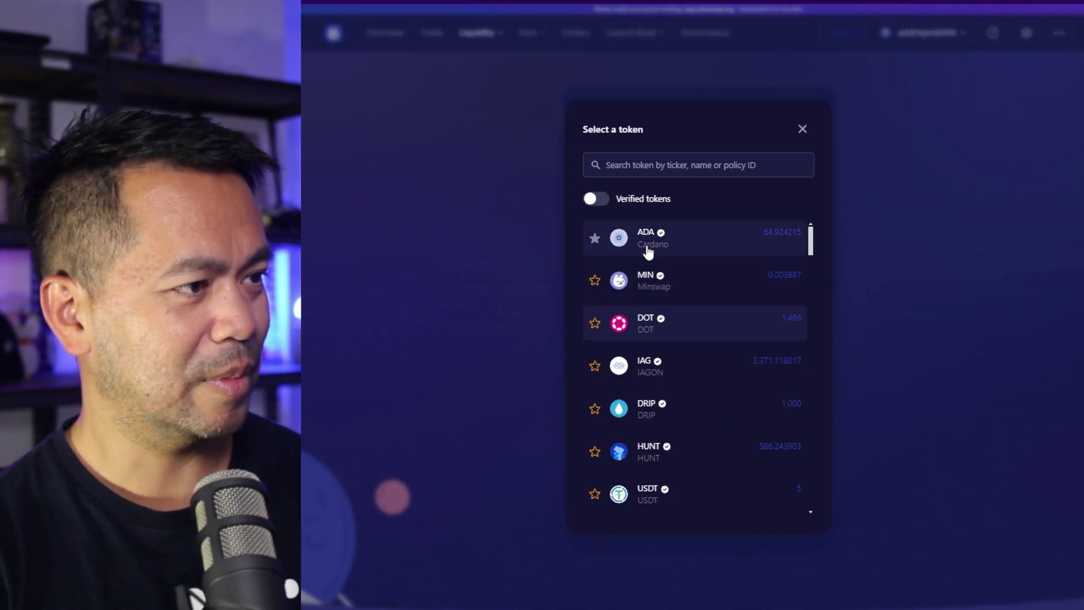
pyautogui.click(648, 248)
pyautogui.click(625, 243)
pyautogui.write('1')
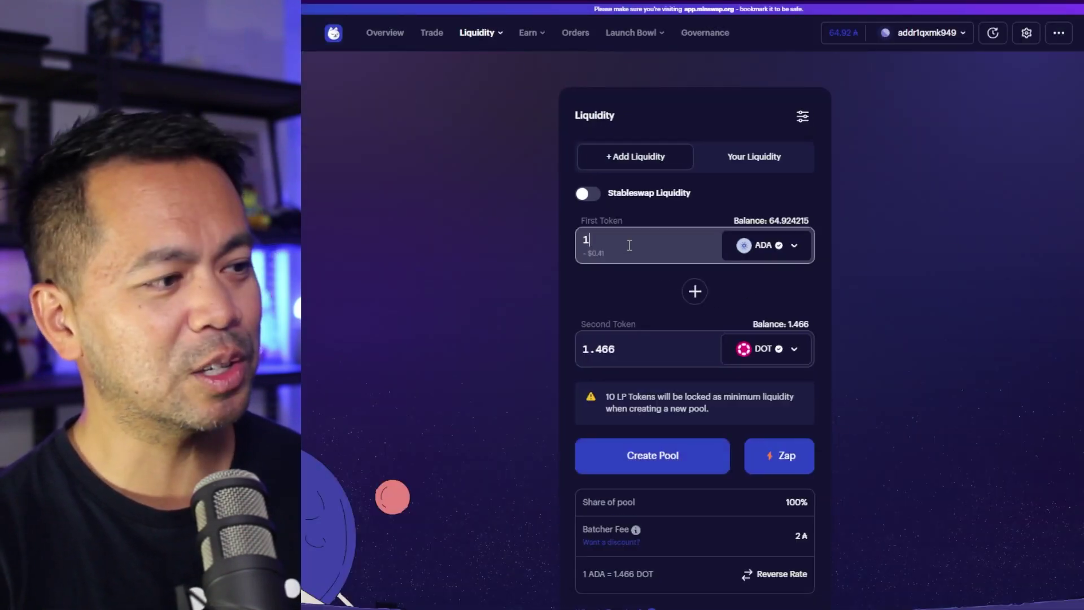
pyautogui.moveTo(634, 350); pyautogui.dragTo(584, 350)
pyautogui.hotkey('ctrl', 'c')
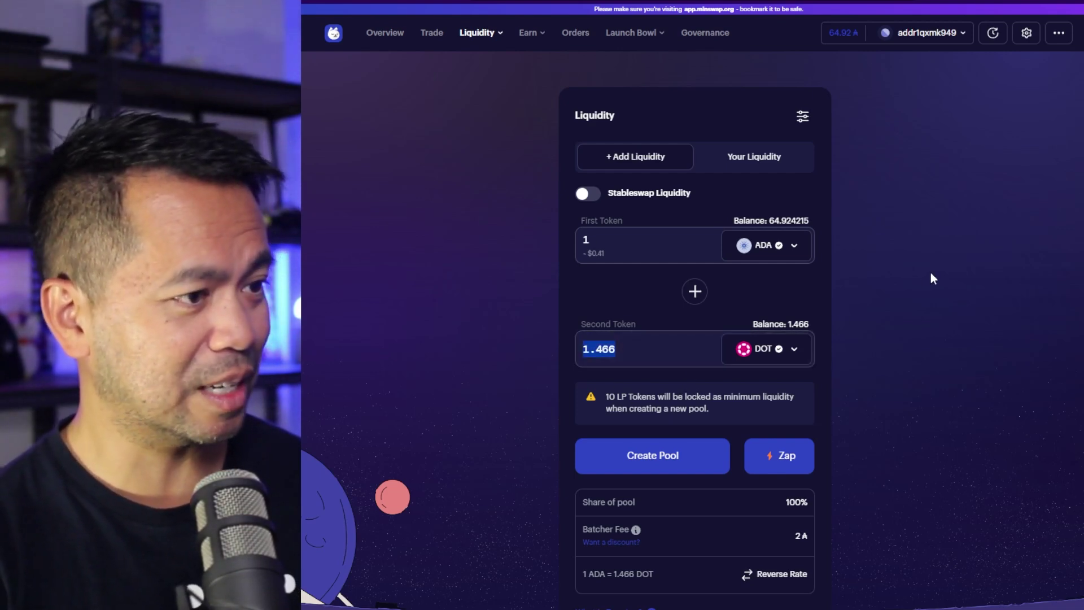
# - In a private window, enter 1.466 DOT into Kraken's converter
pyautogui.hotkey('ctrl', 'shift', 'n')
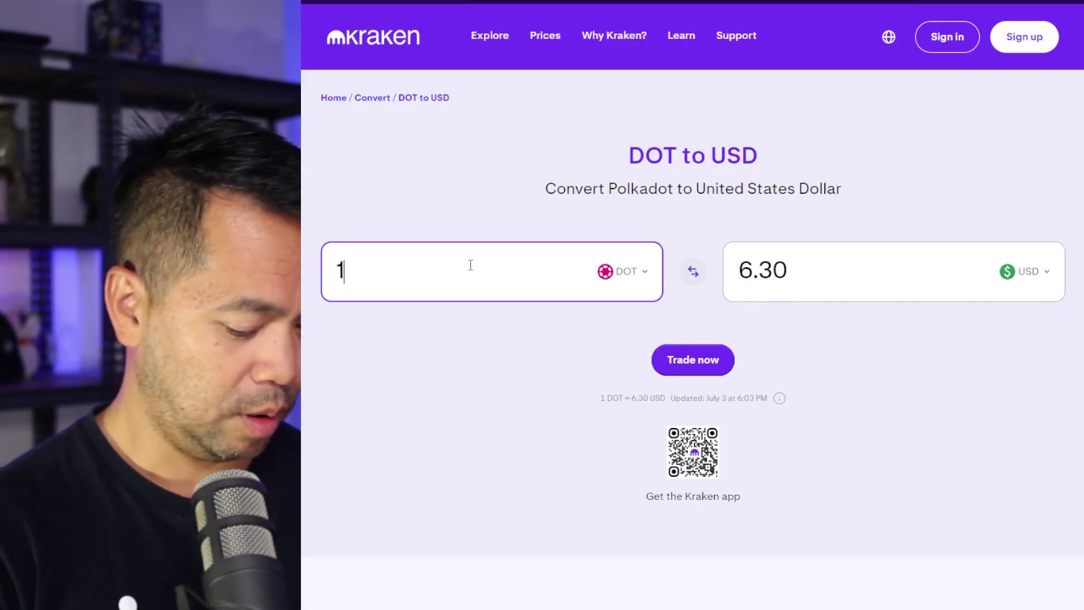
pyautogui.hotkey('ctrl', 'v')
pyautogui.hotkey('ctrl', 'a')
pyautogui.hotkey('ctrl', 'v')
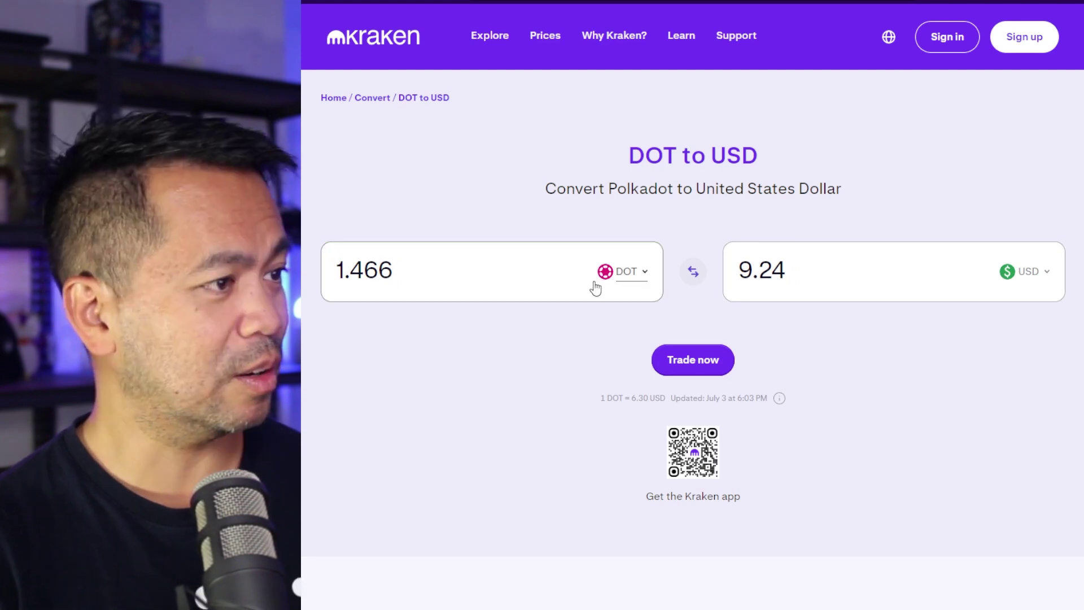
# - Convert 9.24 USD to 22.30 ADA and paste 22.30 as the pool's ADA amount
pyautogui.click(621, 274)
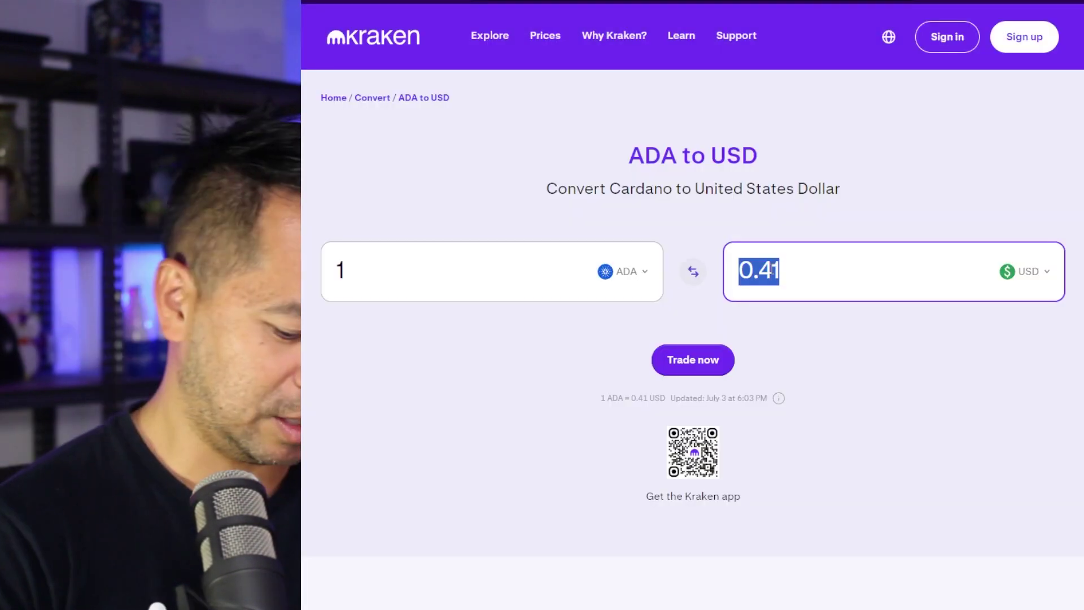
pyautogui.write('9')
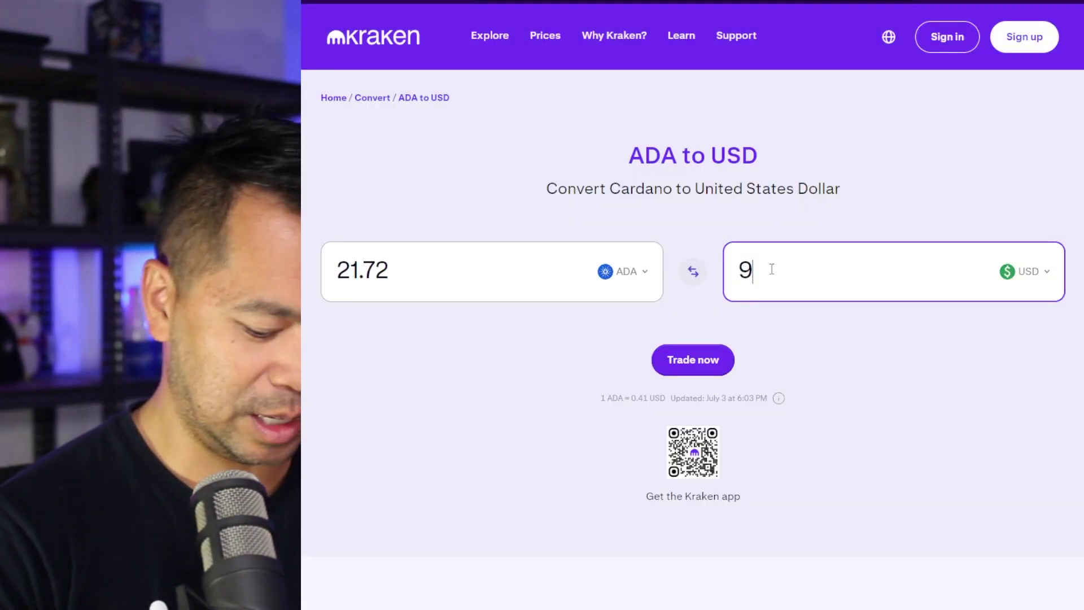
pyautogui.write('.24')
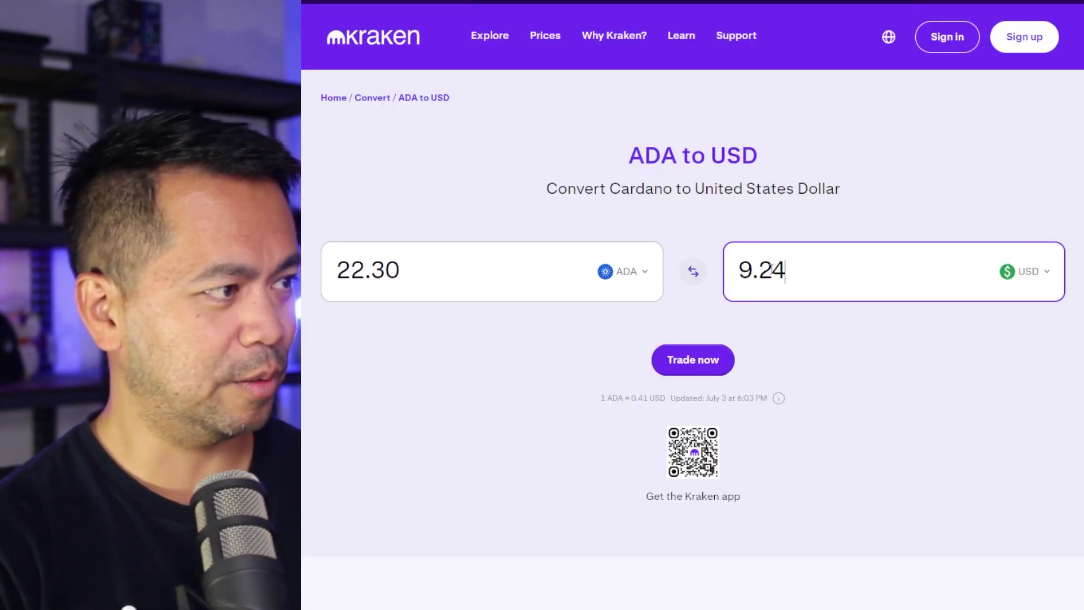
pyautogui.doubleClick(425, 261)
pyautogui.hotkey('ctrl', 'c')
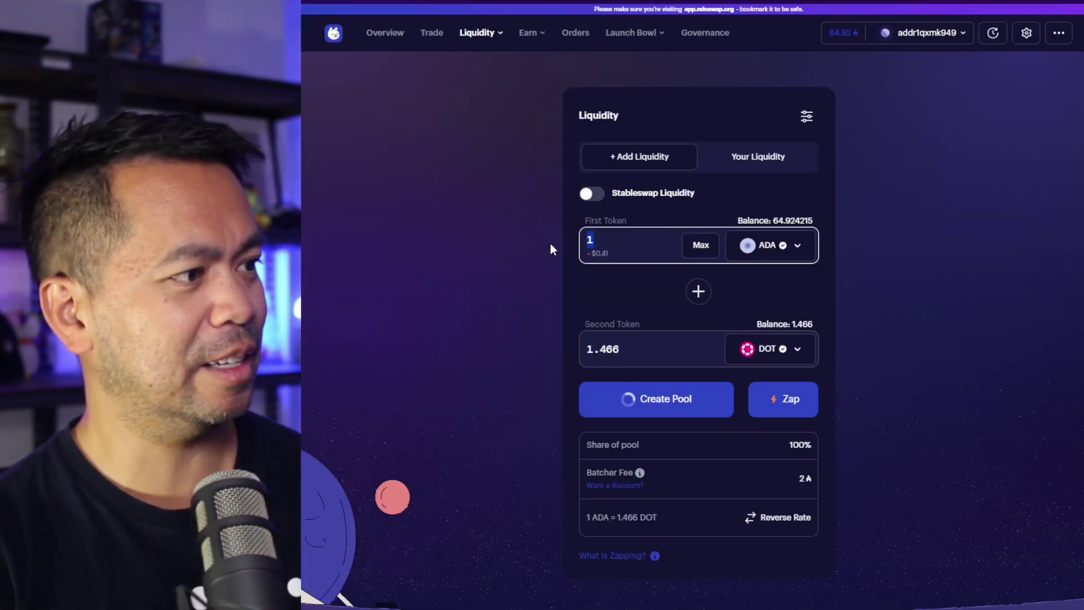
pyautogui.doubleClick(612, 242)
pyautogui.hotkey('ctrl', 'v')
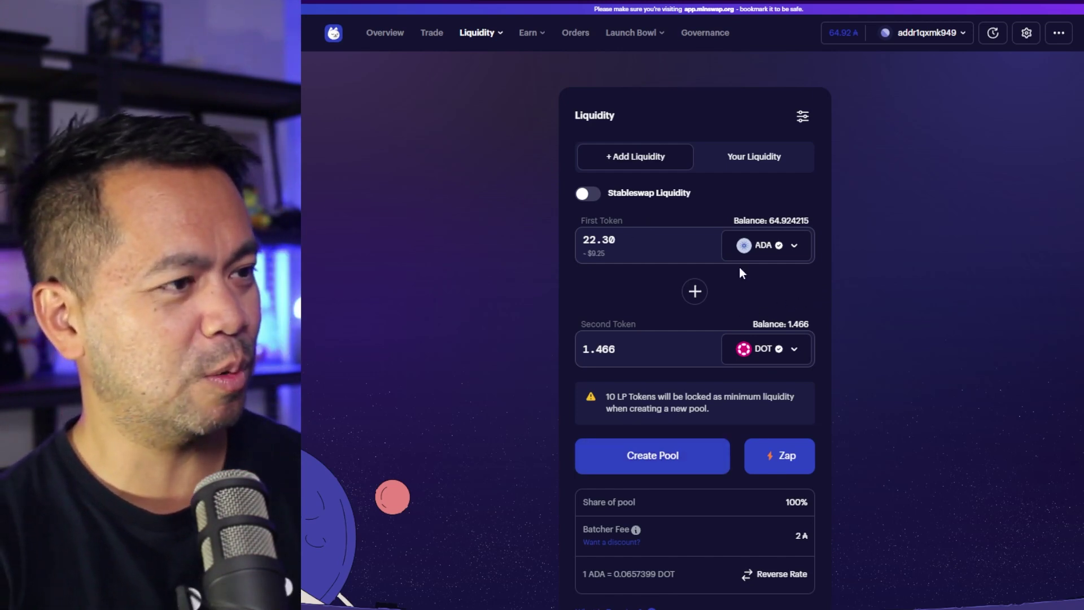
# - Create the 22.30 ADA / 1.466 DOT pool and dismiss the Transaction Successful notice
pyautogui.click(680, 467)
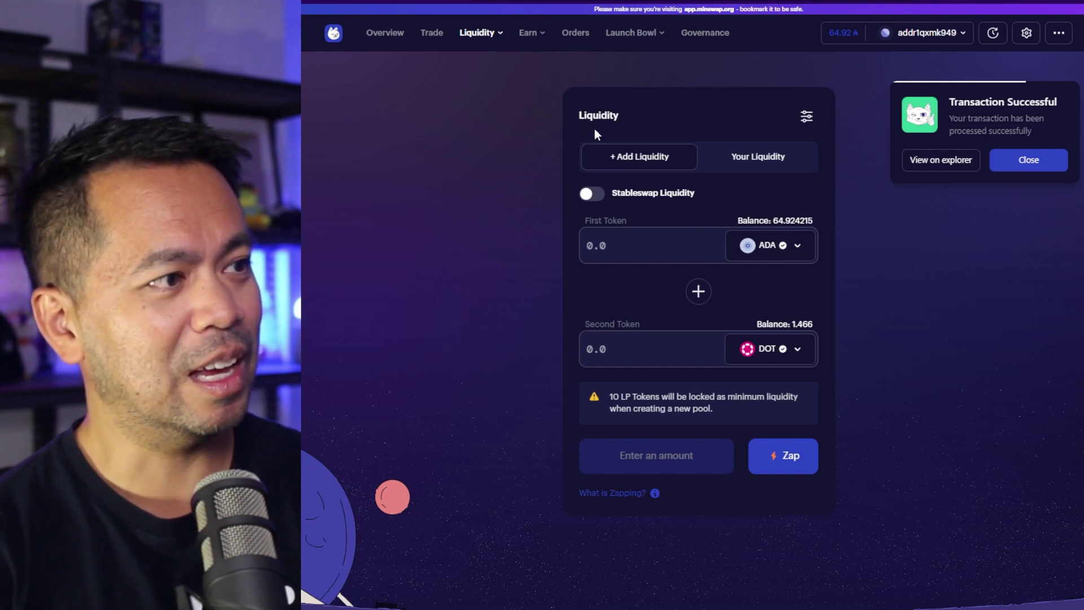
pyautogui.click(1023, 165)
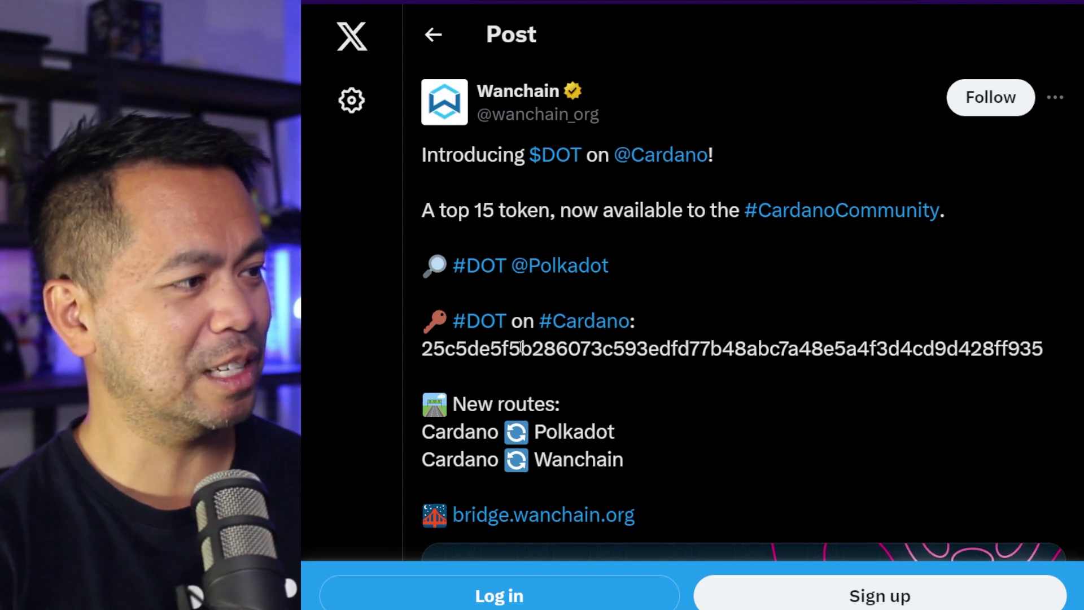
# - Search Top Pools by DOT's policy hash and scroll to the new ADA-DOT pool
pyautogui.doubleClick(521, 346)
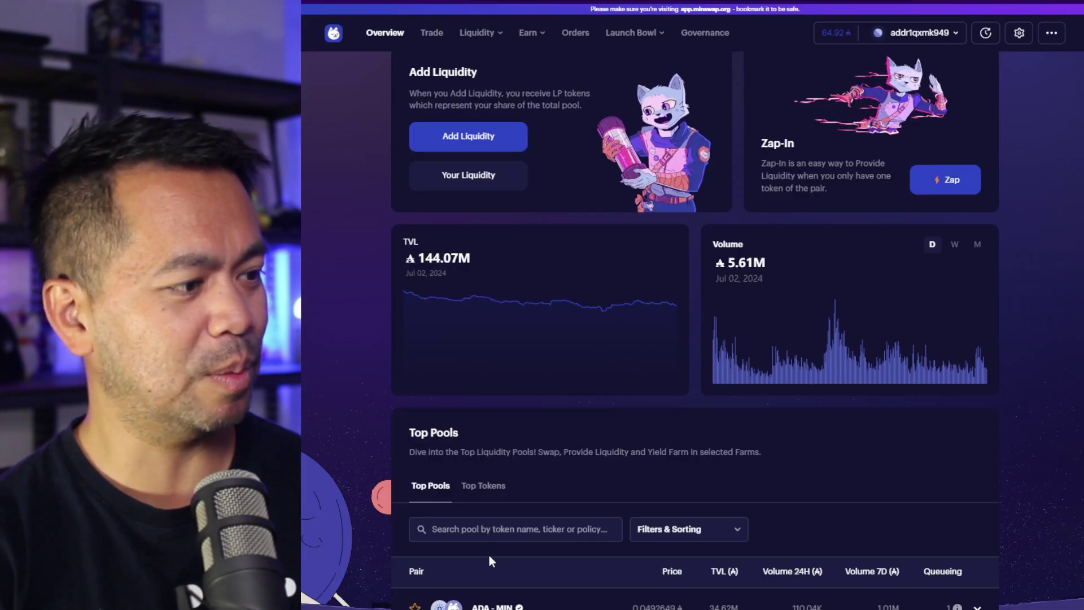
pyautogui.click(477, 529)
pyautogui.hotkey('ctrl', 'v')
pyautogui.scroll(-3, 869, 407)
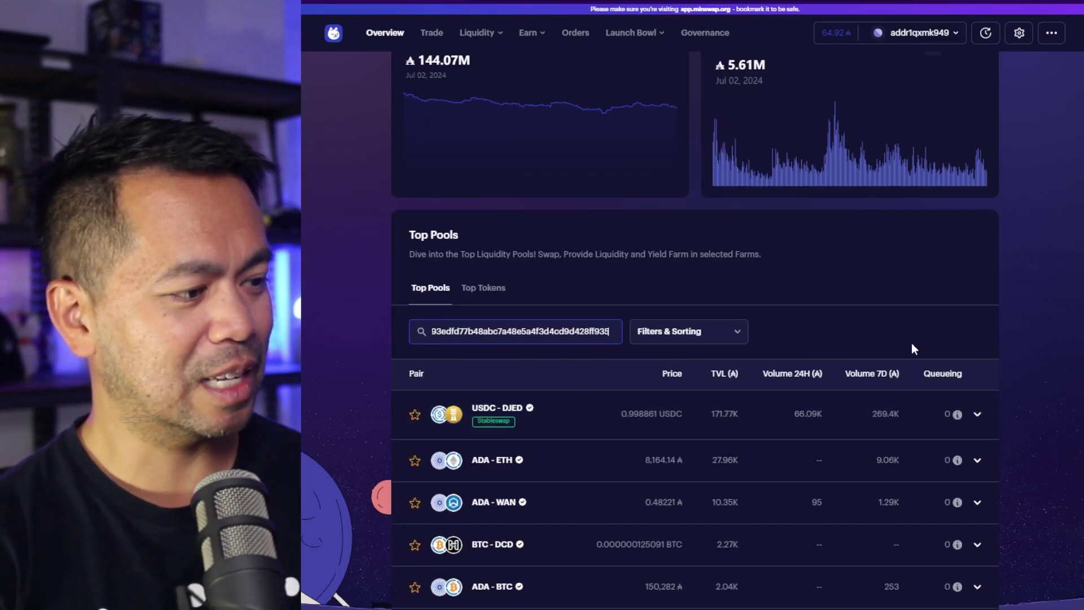
pyautogui.scroll(-8, 911, 343)
pyautogui.scroll(2, 815, 317)
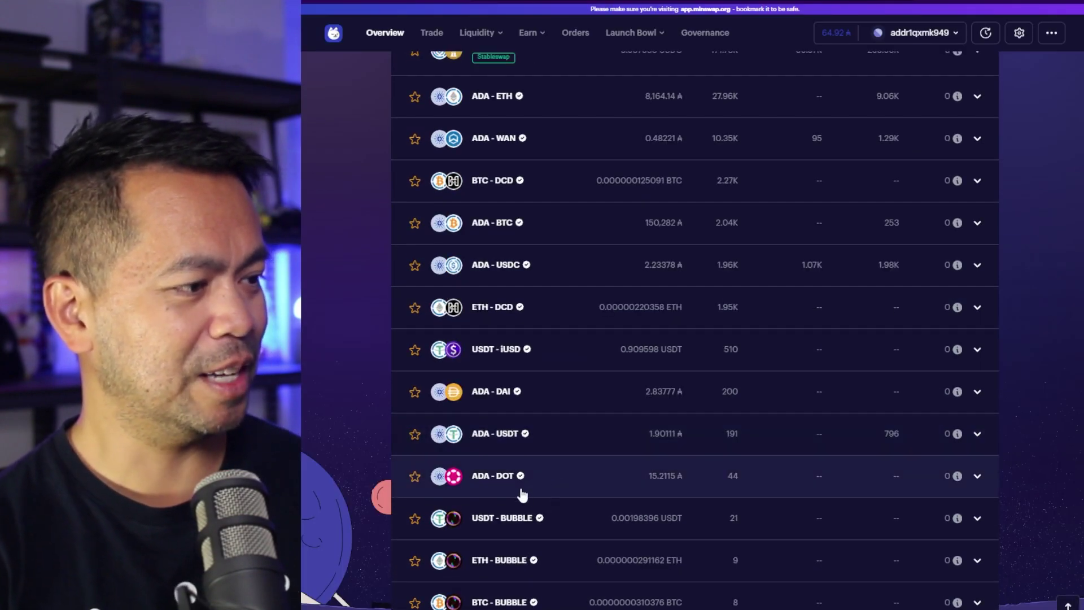
pyautogui.scroll(-2, 522, 495)
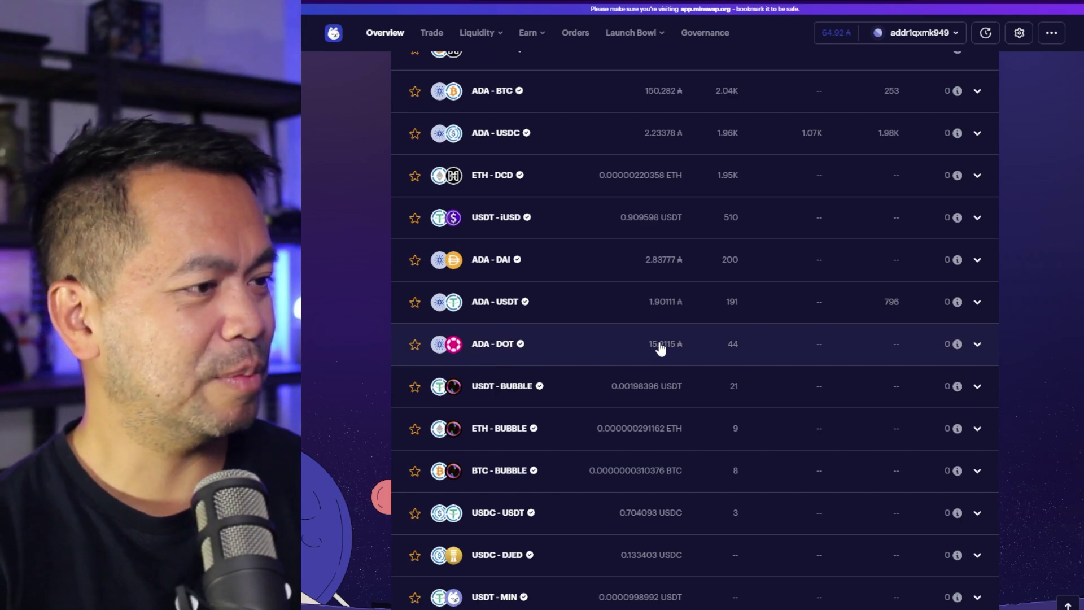
pyautogui.scroll(6, 783, 350)
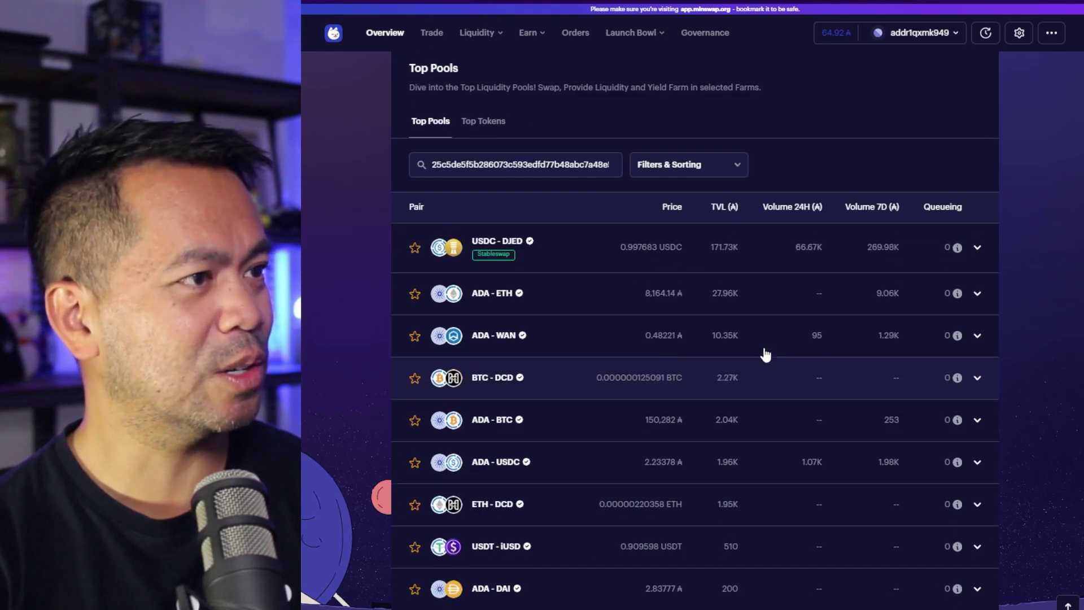
pyautogui.scroll(-6, 741, 254)
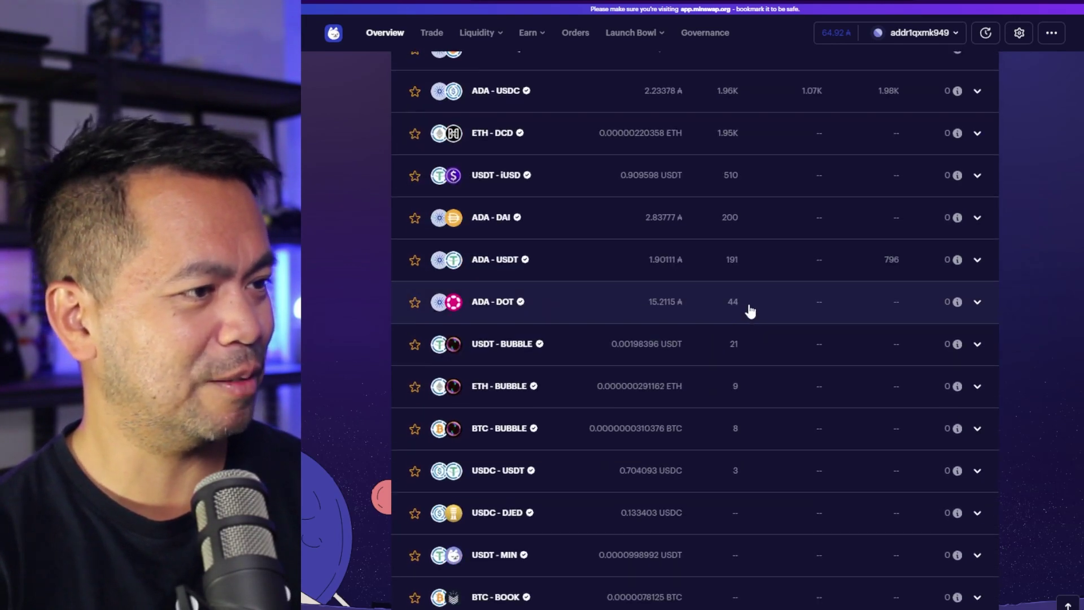
pyautogui.click(979, 304)
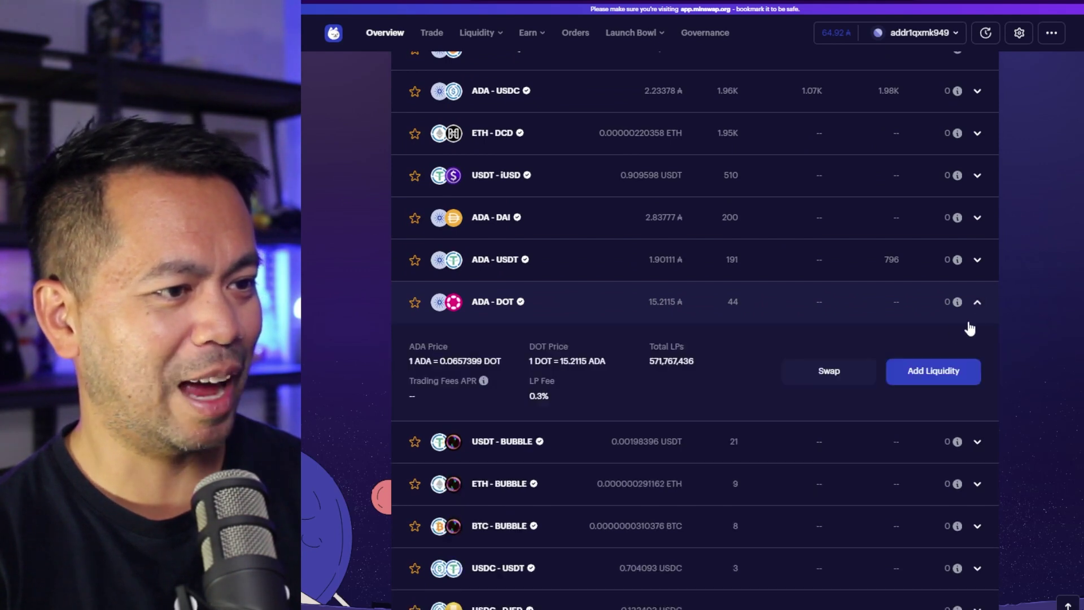